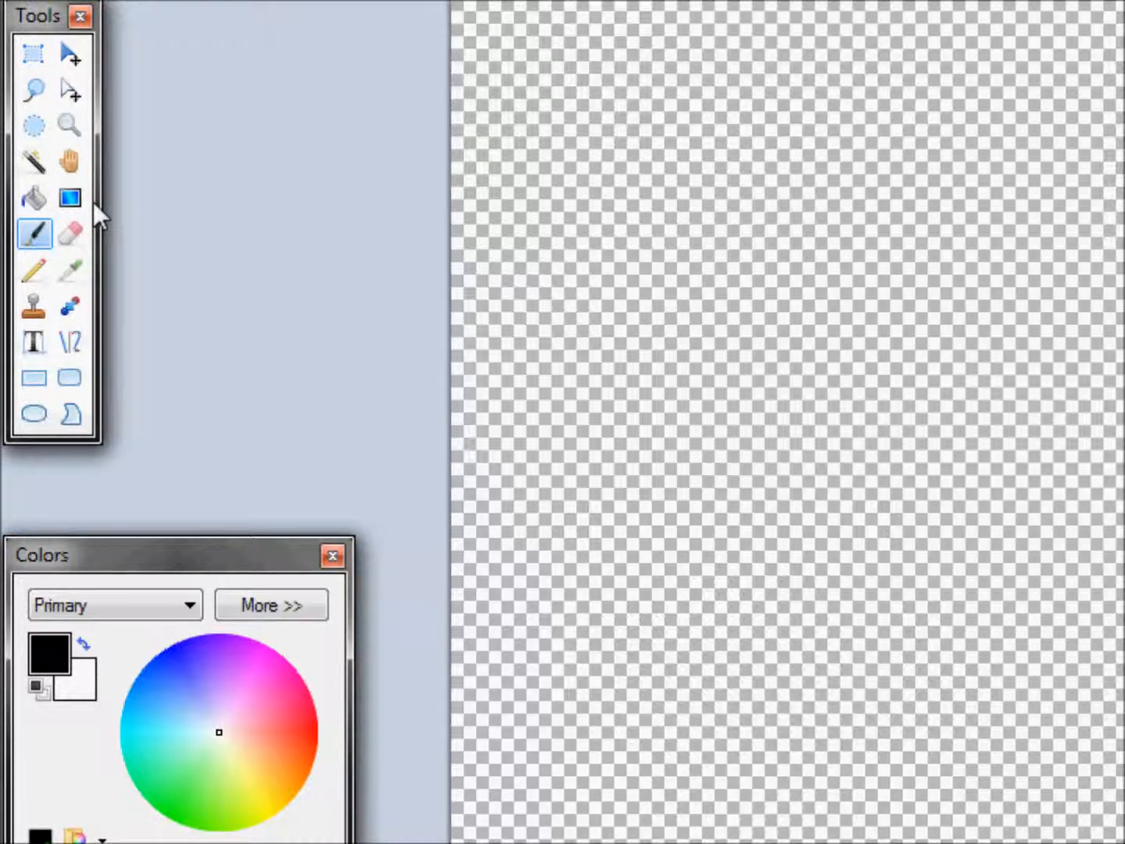
Activate Rectangle Select and cycle repeatedly through the group of selection tools.
click(32, 55)
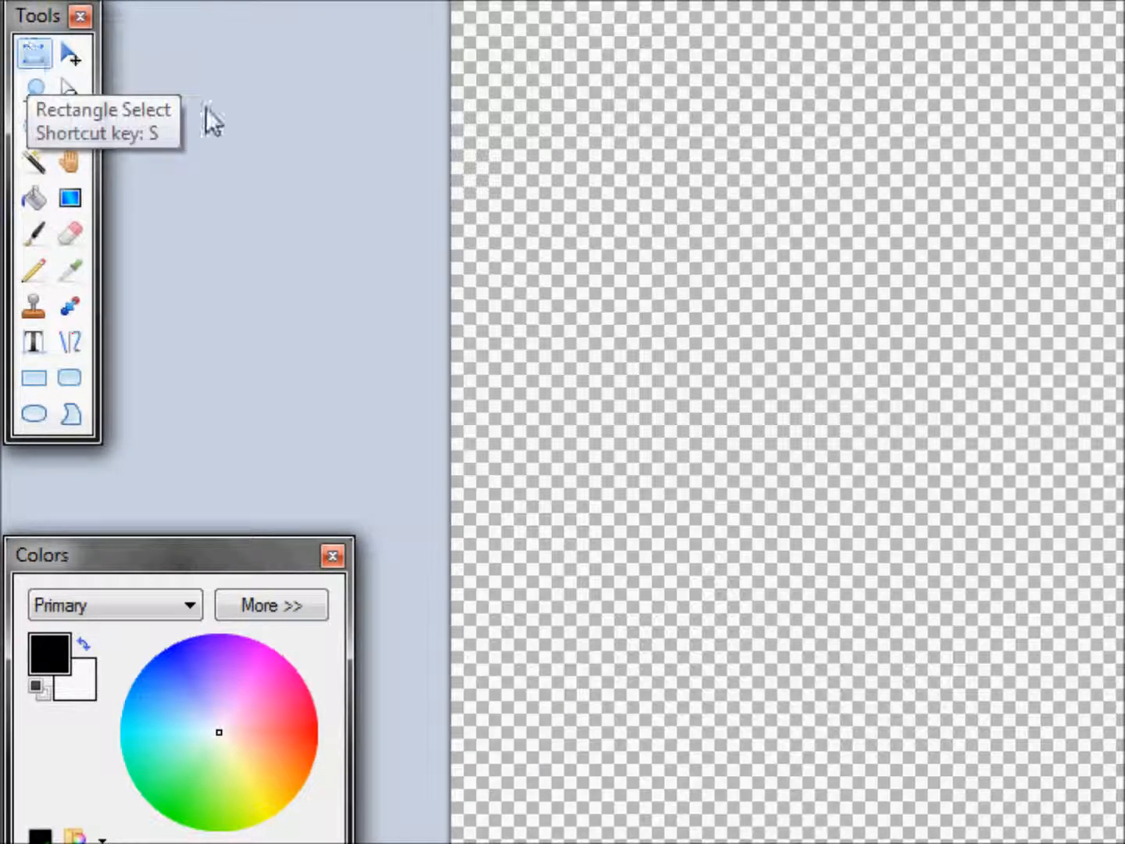
key(s)
key(s)
key(s)
key(s)
key(s)
key(s)
key(s)
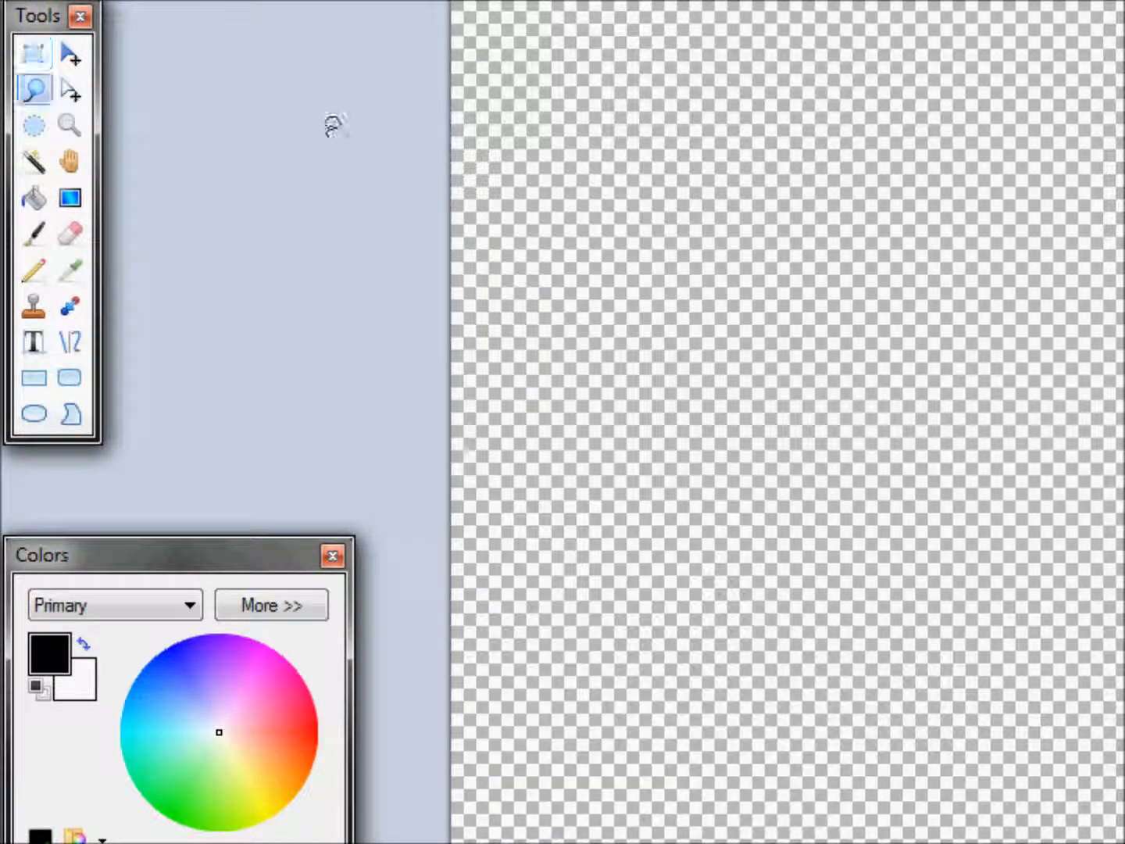
key(s)
key(s)
key(s)
key(s)
key(s)
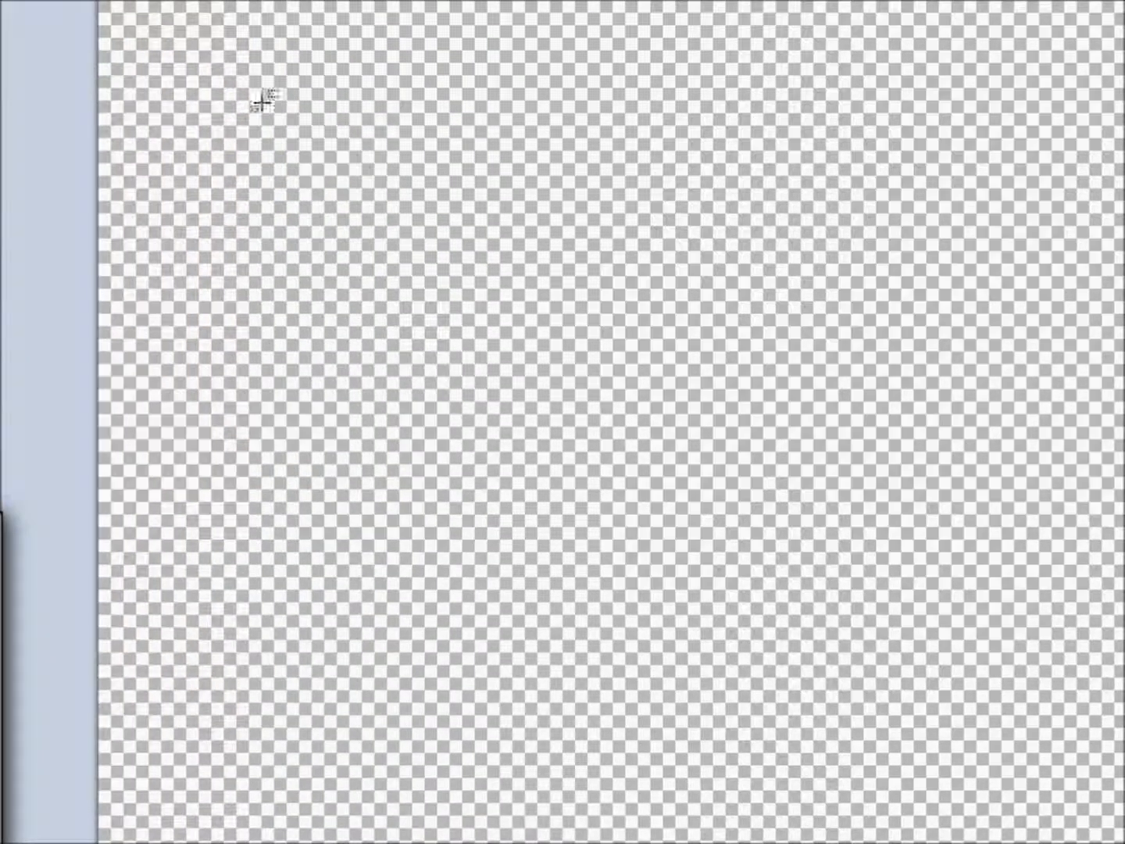
Draw a series of rectangular selections of different sizes across the blank canvas.
drag(199, 82, 1124, 671)
click(464, 427)
drag(907, 277, 801, 335)
drag(290, 375, 422, 290)
drag(396, 38, 516, 236)
drag(404, 230, 701, 66)
mouse_move(799, 329)
mouse_down()
mouse_move(499, 490)
mouse_move(460, 530)
mouse_up()
drag(437, 184, 644, 271)
drag(625, 472, 475, 414)
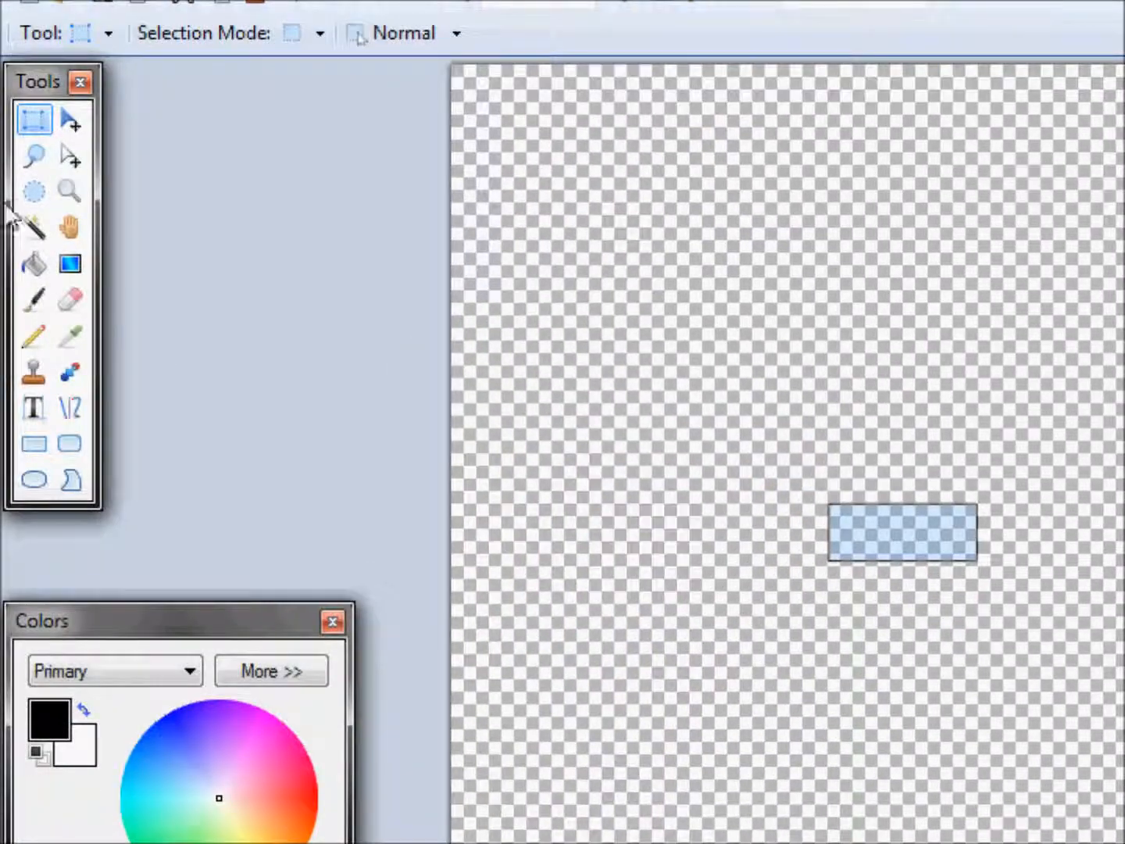
Draw overlapping freeform selections with Lasso Select, and replace them with one large elliptical selection.
click(31, 156)
mouse_move(492, 270)
mouse_down()
mouse_move(785, 334)
mouse_move(1079, 351)
mouse_move(771, 566)
mouse_move(718, 207)
mouse_move(899, 601)
mouse_move(749, 155)
mouse_move(829, 809)
mouse_move(1084, 140)
mouse_move(704, 650)
mouse_move(1109, 492)
mouse_move(859, 422)
mouse_move(856, 649)
mouse_move(1015, 593)
mouse_move(1106, 597)
mouse_move(1094, 676)
mouse_move(657, 419)
mouse_up()
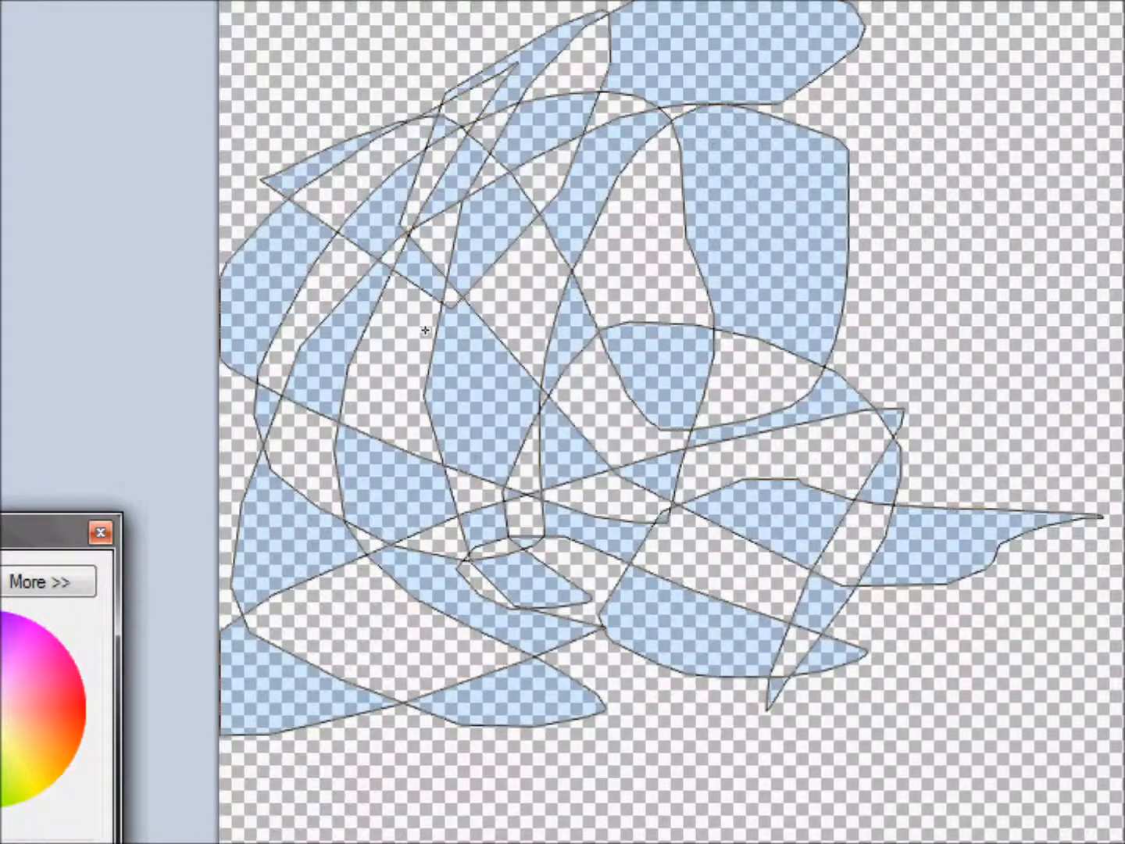
mouse_move(425, 331)
mouse_down()
mouse_move(519, 363)
mouse_move(314, 669)
mouse_move(1067, 532)
mouse_move(443, 131)
mouse_up()
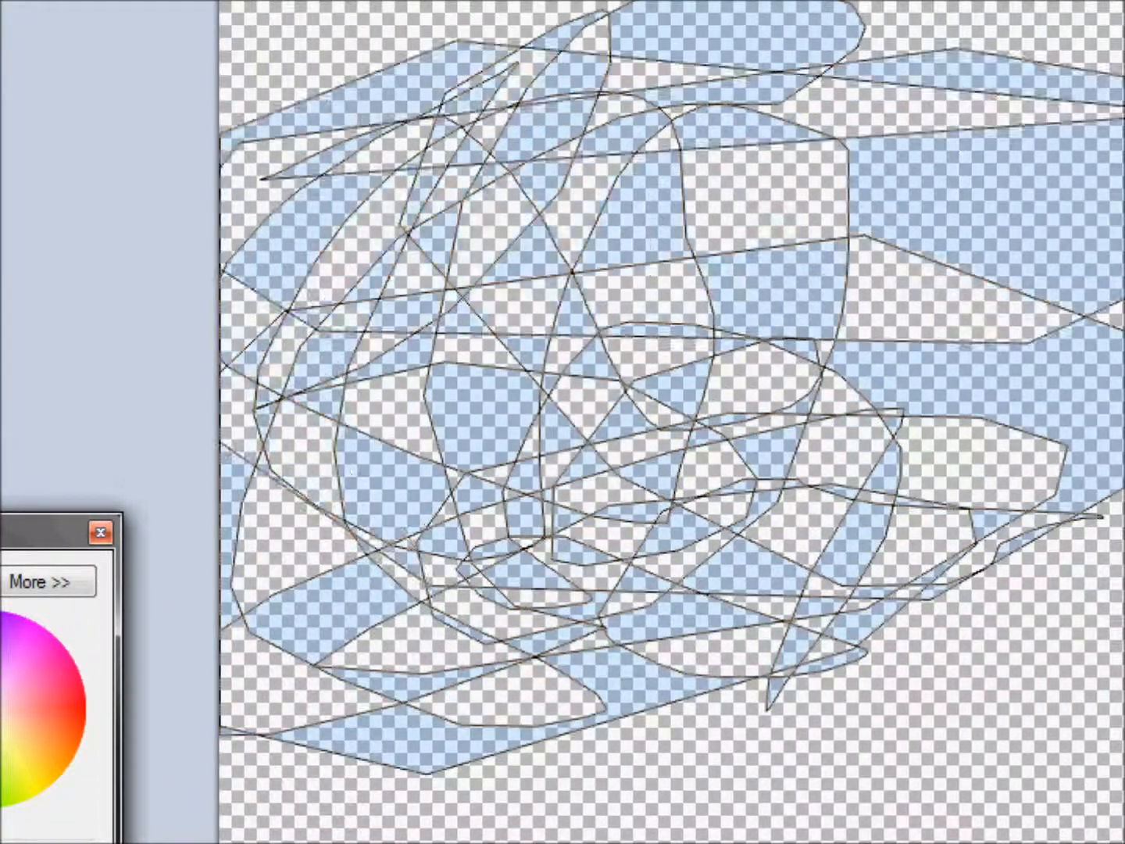
drag(260, 178, 1075, 115)
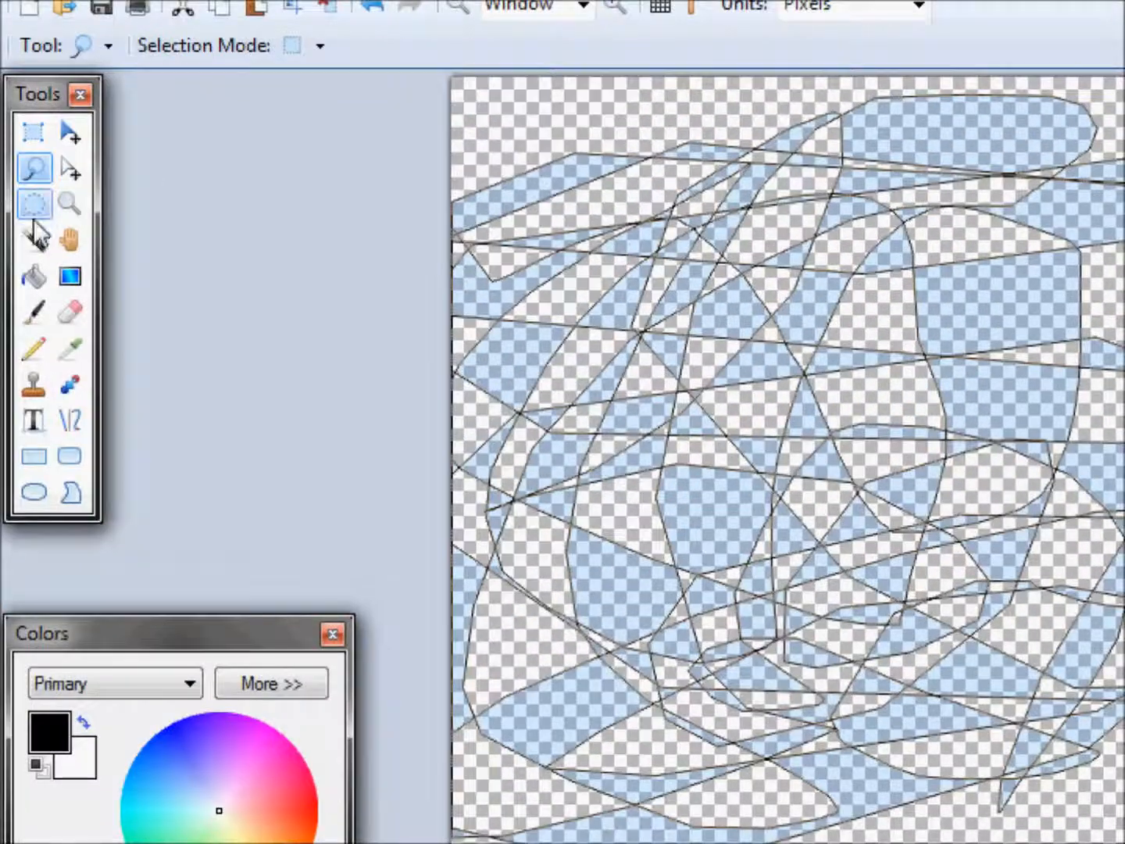
click(33, 202)
mouse_move(482, 92)
mouse_down()
mouse_move(792, 263)
mouse_move(1012, 475)
mouse_move(1052, 474)
mouse_move(1005, 638)
mouse_move(1055, 708)
mouse_up()
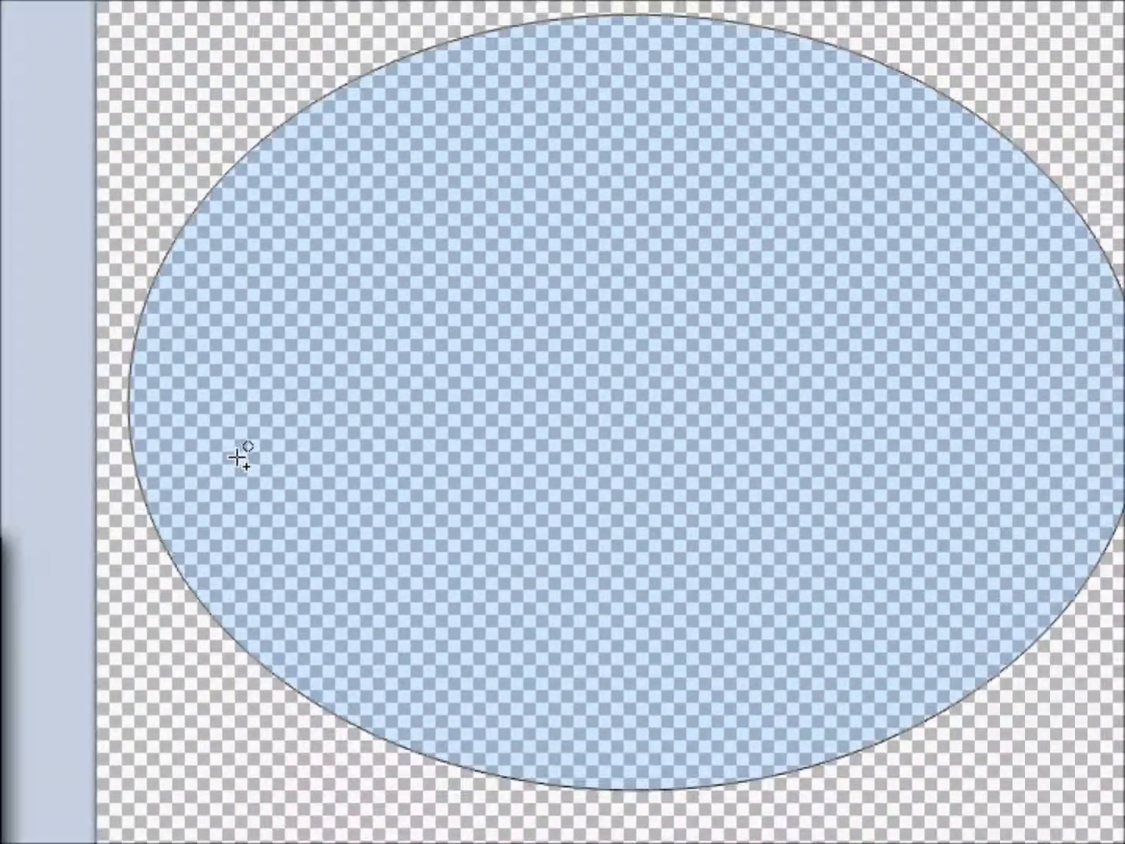
Select the whole blank canvas with Magic Wand at 50% tolerance and fill it with solid black using Paint Bucket.
click(33, 332)
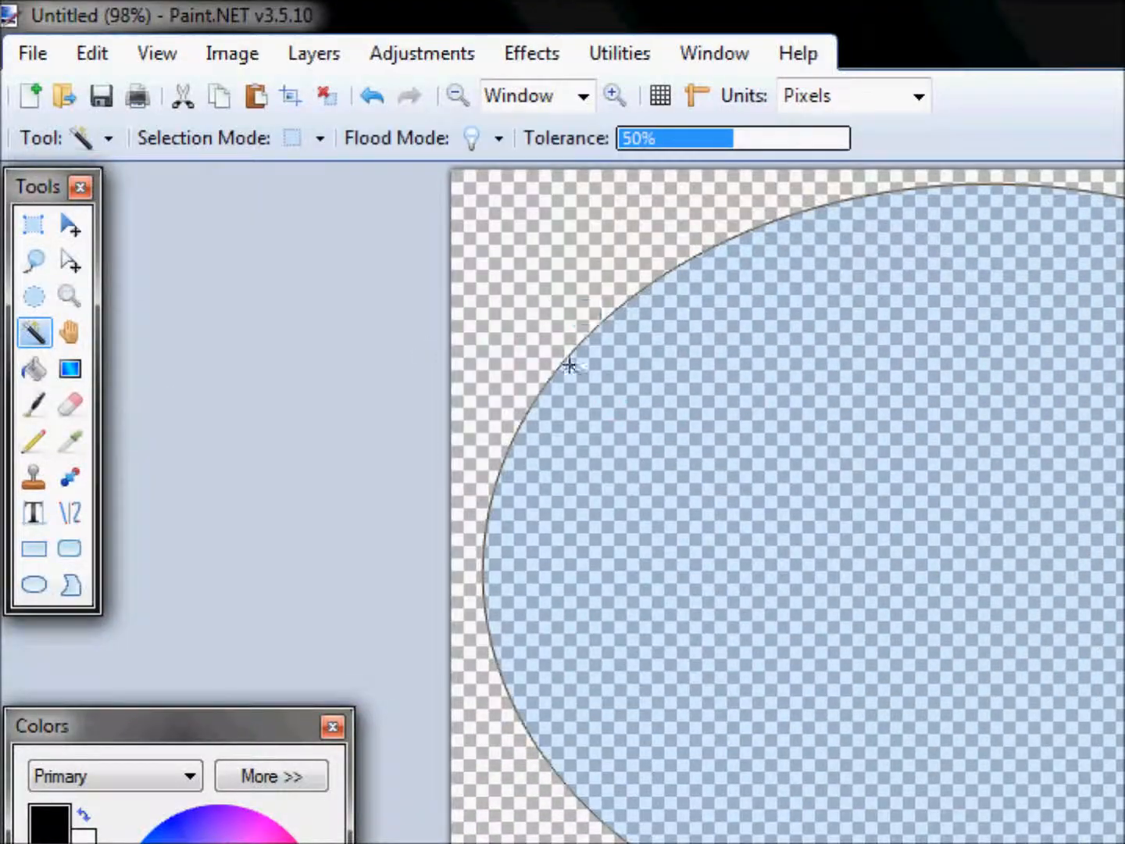
click(570, 365)
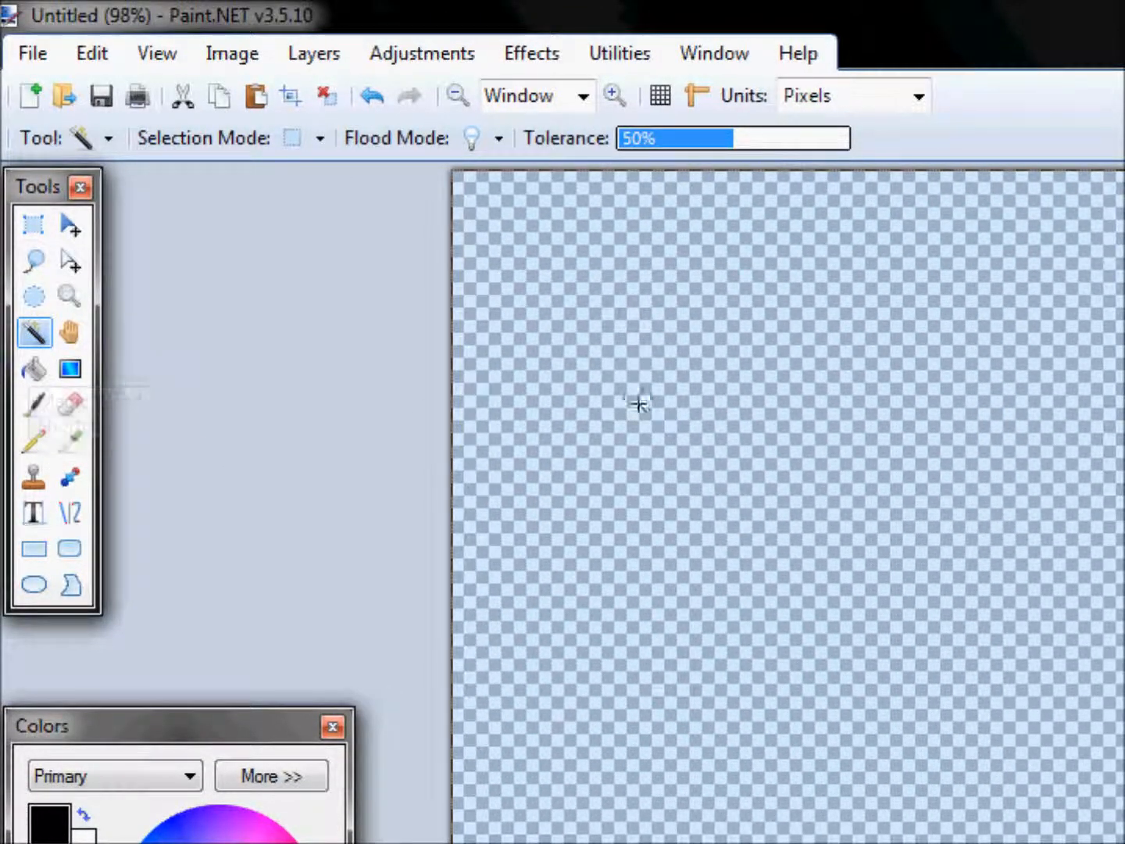
click(34, 367)
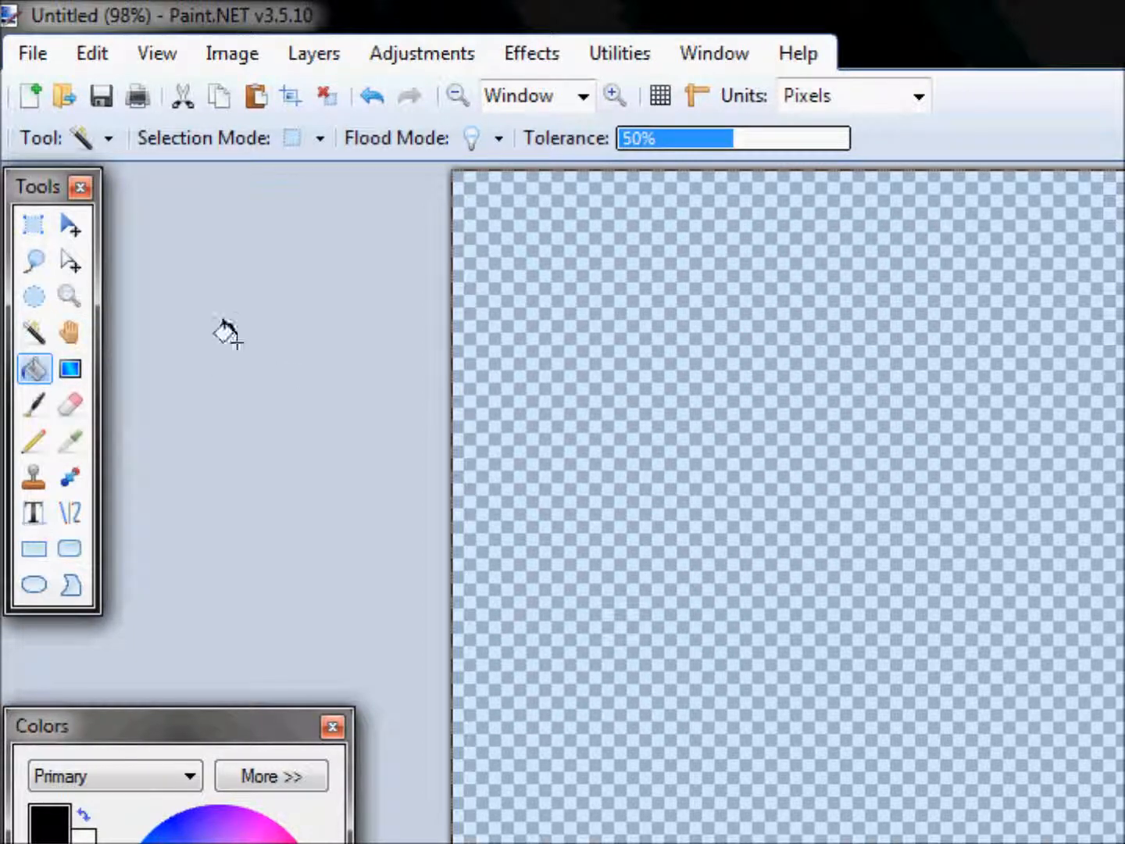
click(713, 553)
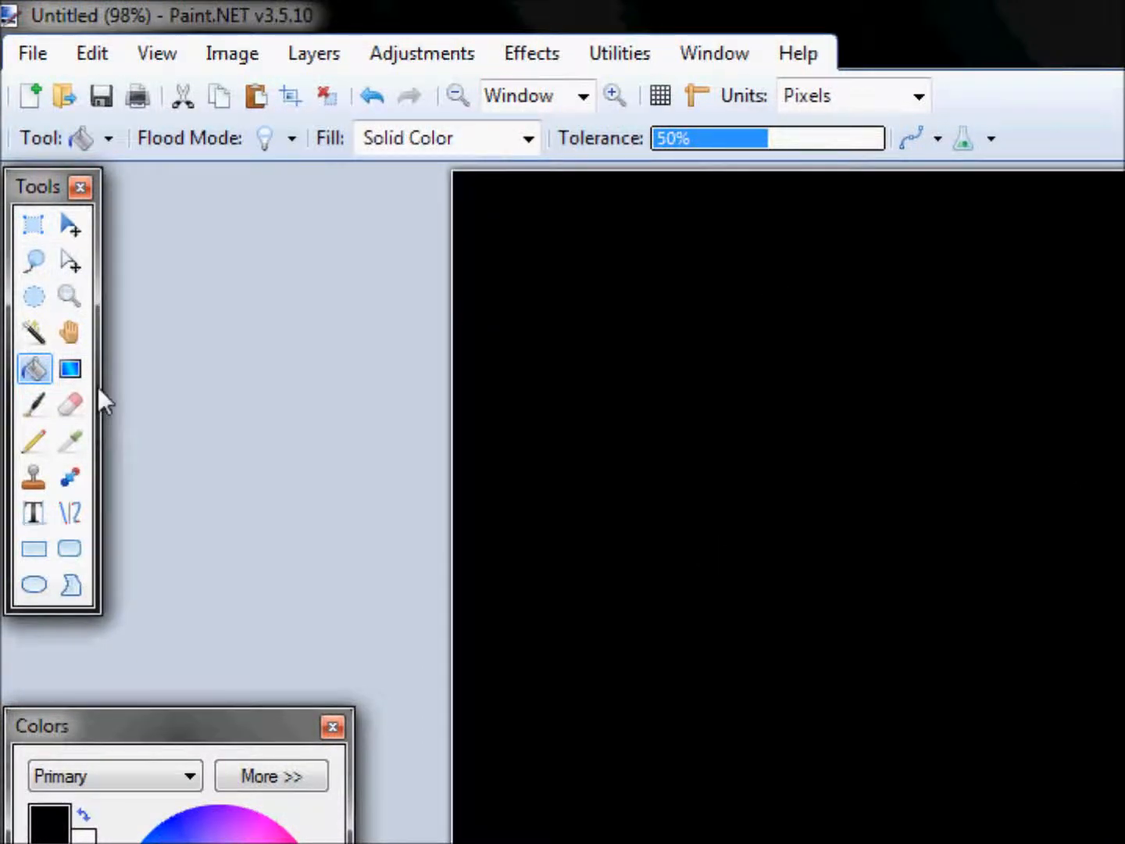
Select the black fill with Magic Wand and delete it from the canvas.
click(35, 404)
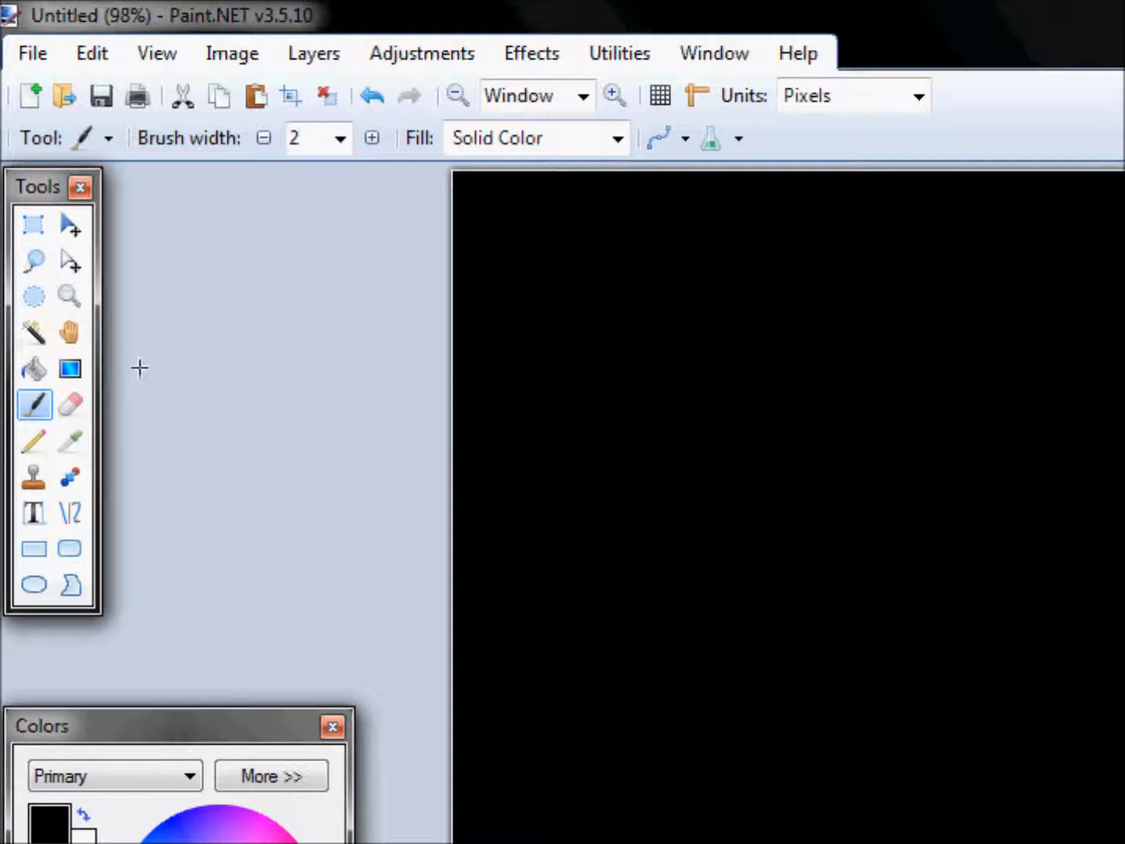
click(35, 330)
click(580, 310)
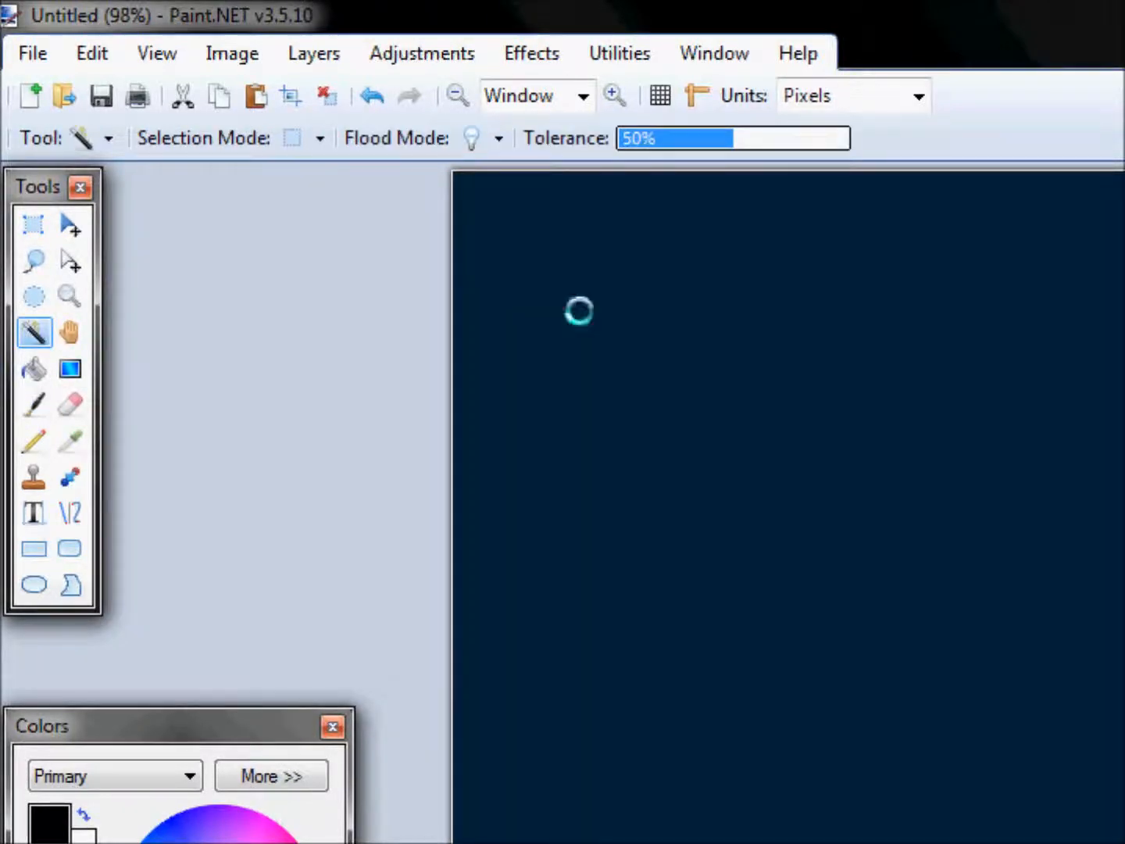
key(Delete)
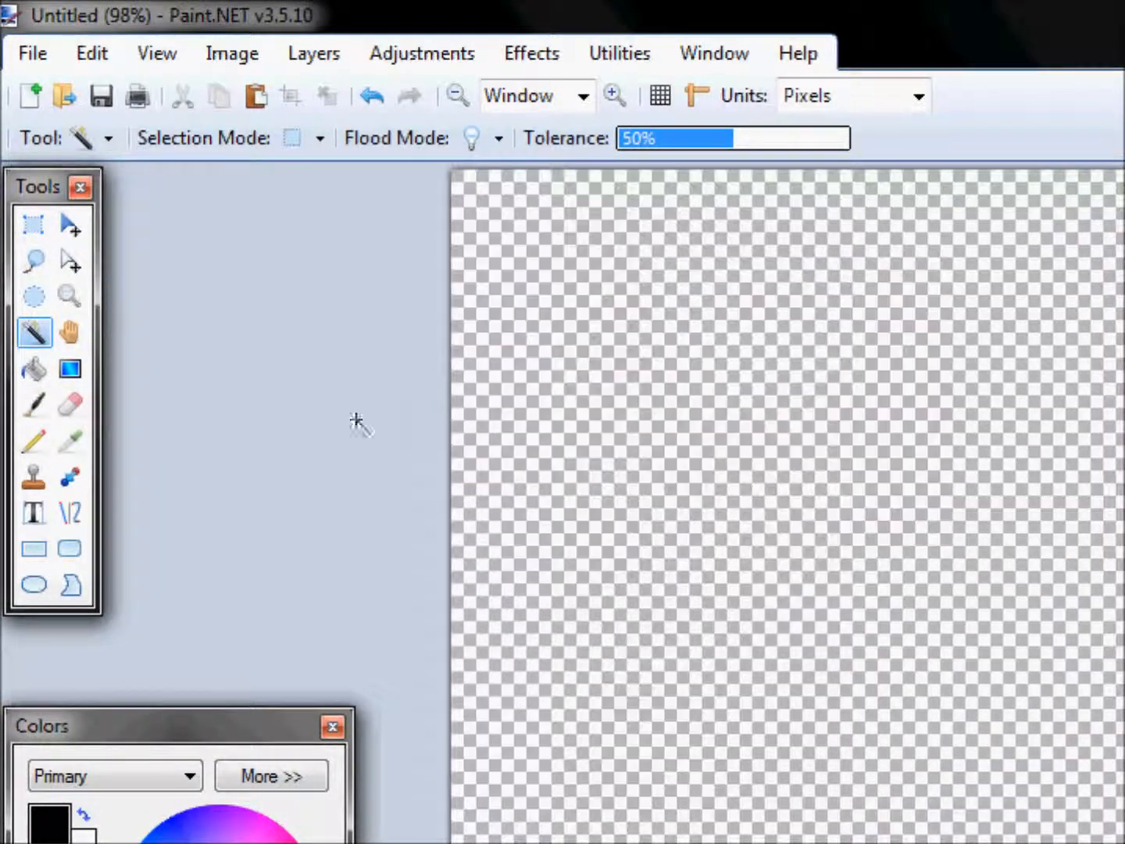
Scribble black looping strokes on the canvas with a 2 px Paintbrush, and add thinner ones with Pencil.
click(36, 404)
mouse_move(501, 310)
mouse_down()
mouse_move(539, 527)
mouse_move(943, 605)
mouse_move(773, 328)
mouse_move(800, 440)
mouse_up()
click(33, 440)
mouse_move(1107, 700)
mouse_down()
mouse_move(927, 687)
mouse_move(1048, 768)
mouse_move(1124, 492)
mouse_move(812, 194)
mouse_up()
mouse_move(509, 363)
mouse_down()
mouse_move(518, 508)
mouse_move(290, 308)
mouse_up()
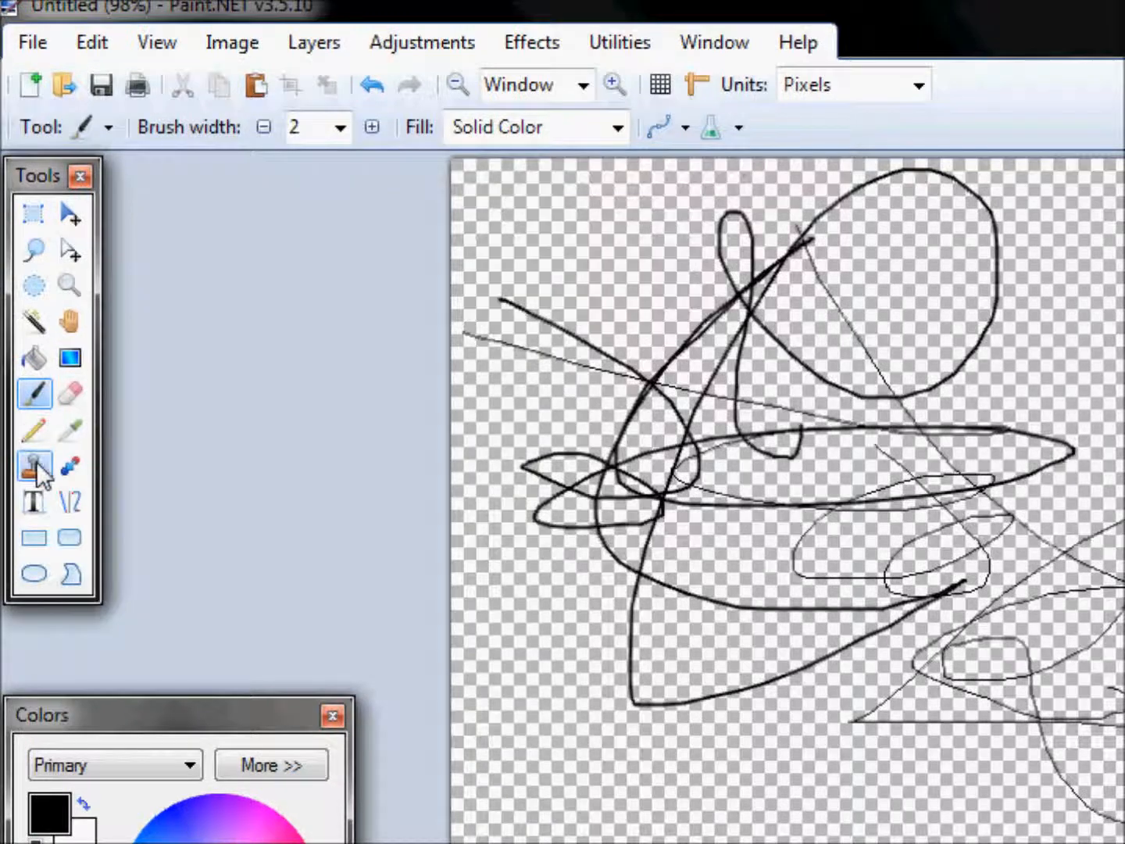
Add the text "dtssadtasdgasdgsadf" in 12-point Arial over the scribbled strokes.
click(36, 476)
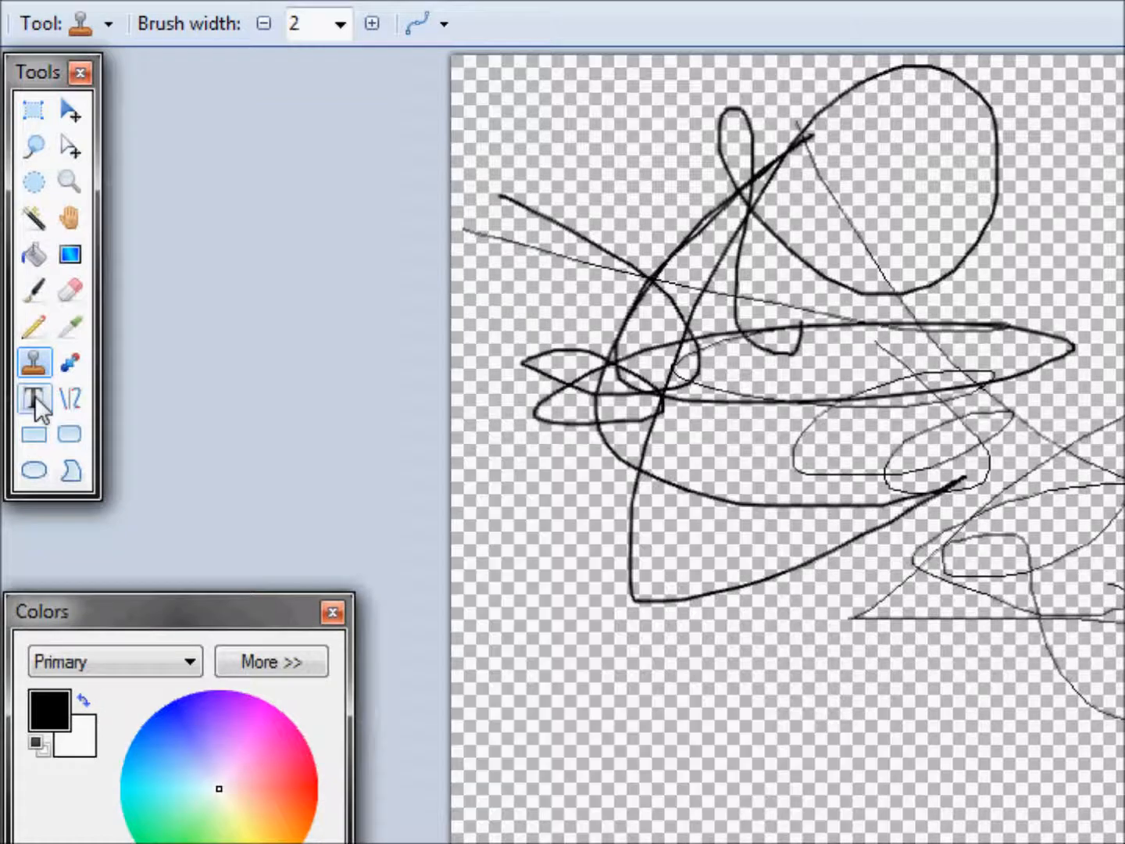
click(34, 398)
text(dtssadtasdgasdgsadf)
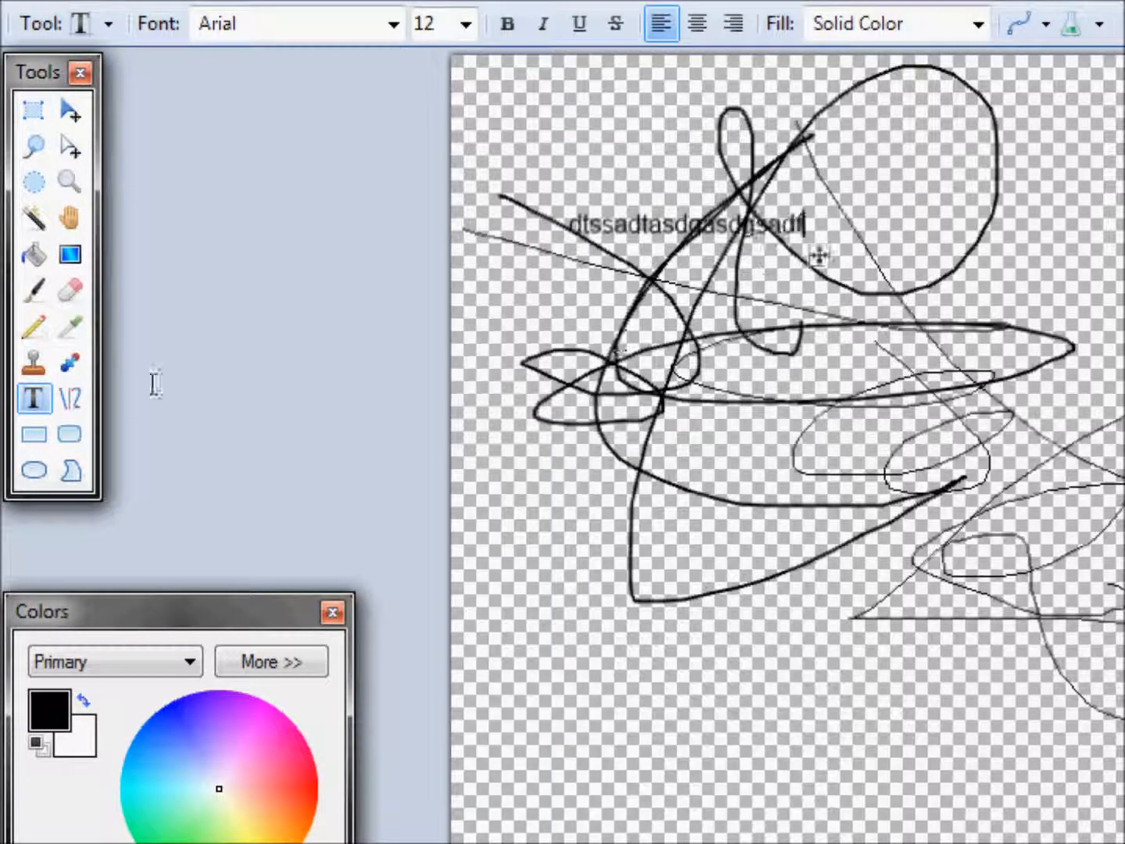
Draw a black rectangle outline of about 313 x 252 pixels and a large ellipse outline overlapping it.
click(34, 434)
drag(617, 102, 1103, 489)
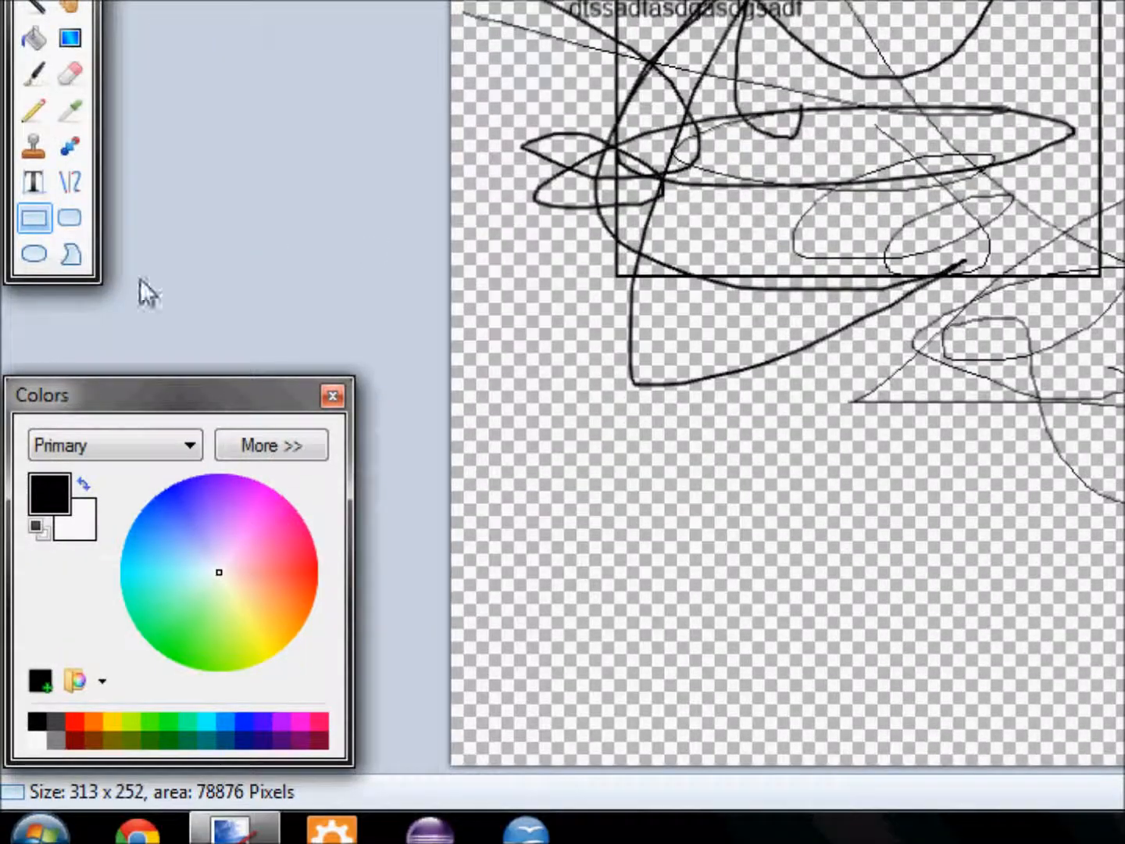
click(32, 253)
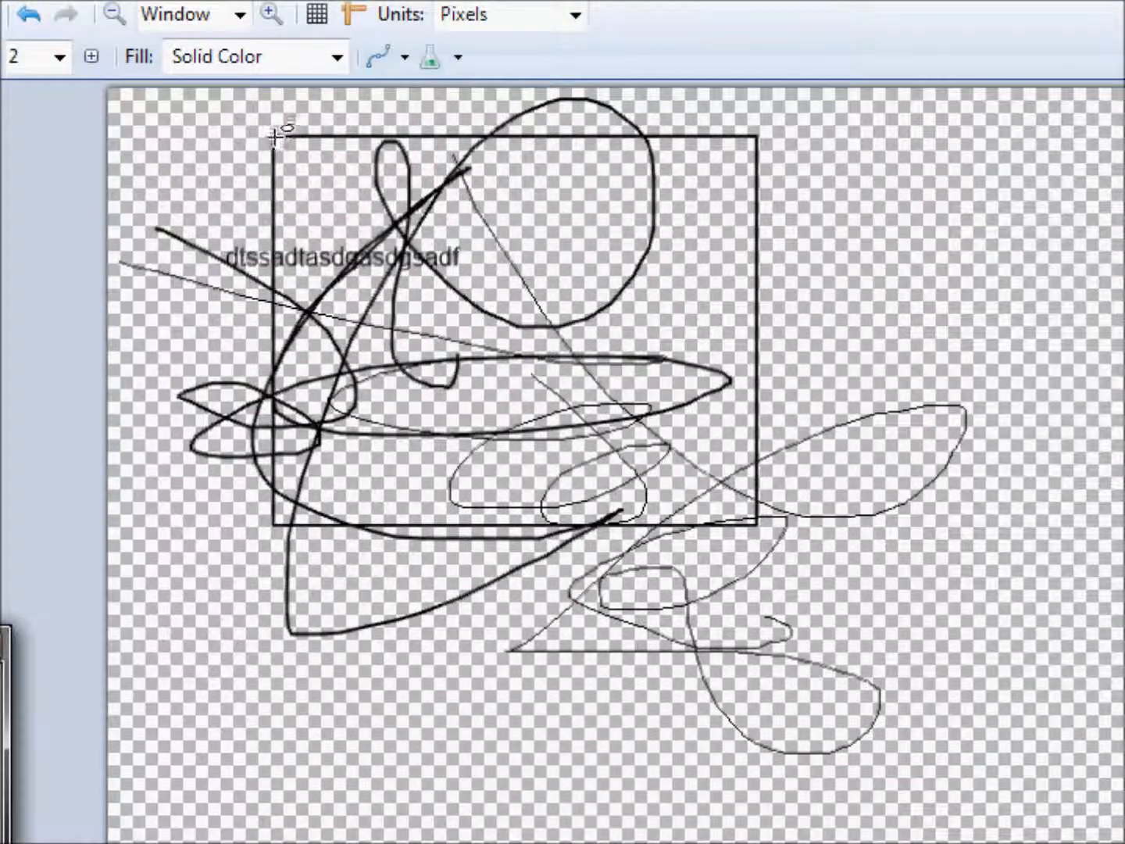
mouse_move(275, 137)
mouse_down()
mouse_move(593, 411)
mouse_move(868, 621)
mouse_move(343, 206)
mouse_move(569, 324)
mouse_move(301, 211)
mouse_move(427, 477)
mouse_move(649, 728)
mouse_move(389, 591)
mouse_up()
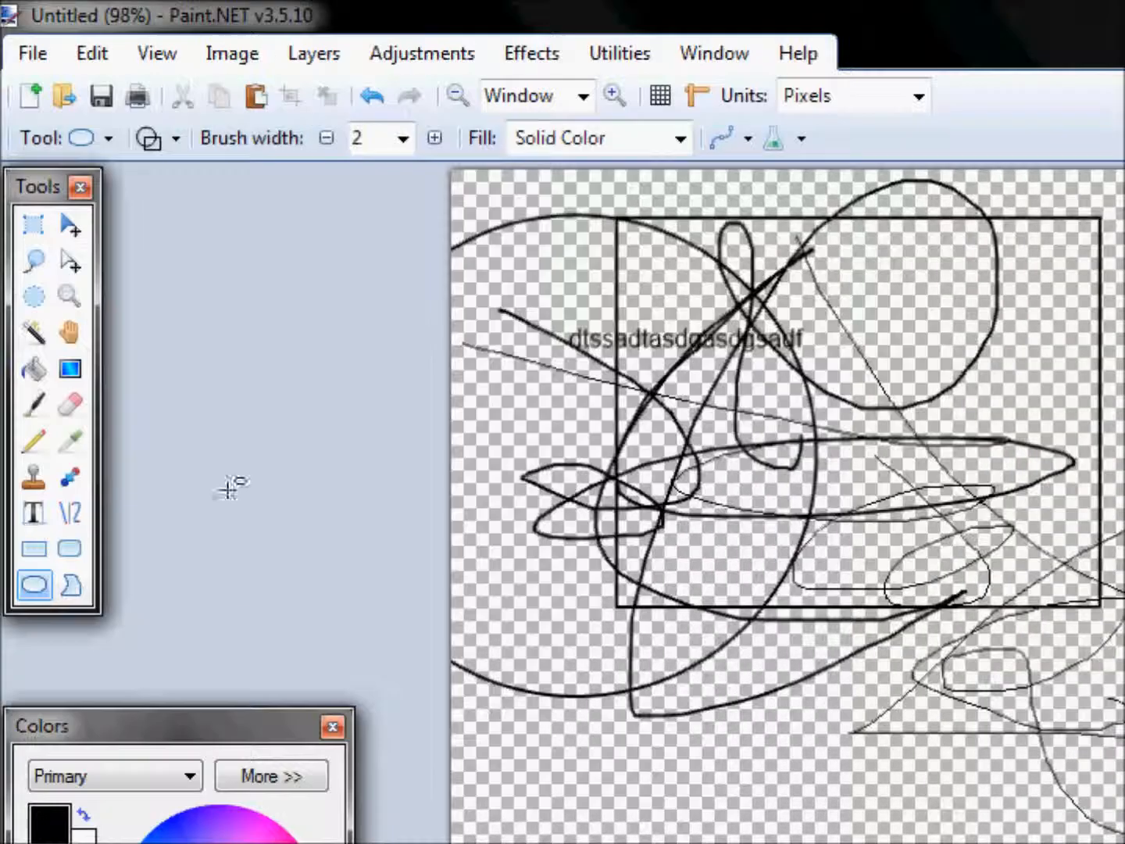
Move the whole drawing up and left, partly off the canvas, and shift only the selection outline slightly.
click(83, 223)
mouse_move(753, 431)
mouse_down()
mouse_move(472, 294)
mouse_move(748, 461)
mouse_move(847, 469)
mouse_move(502, 384)
mouse_move(899, 618)
mouse_move(826, 598)
mouse_move(253, 200)
mouse_move(93, 260)
mouse_up()
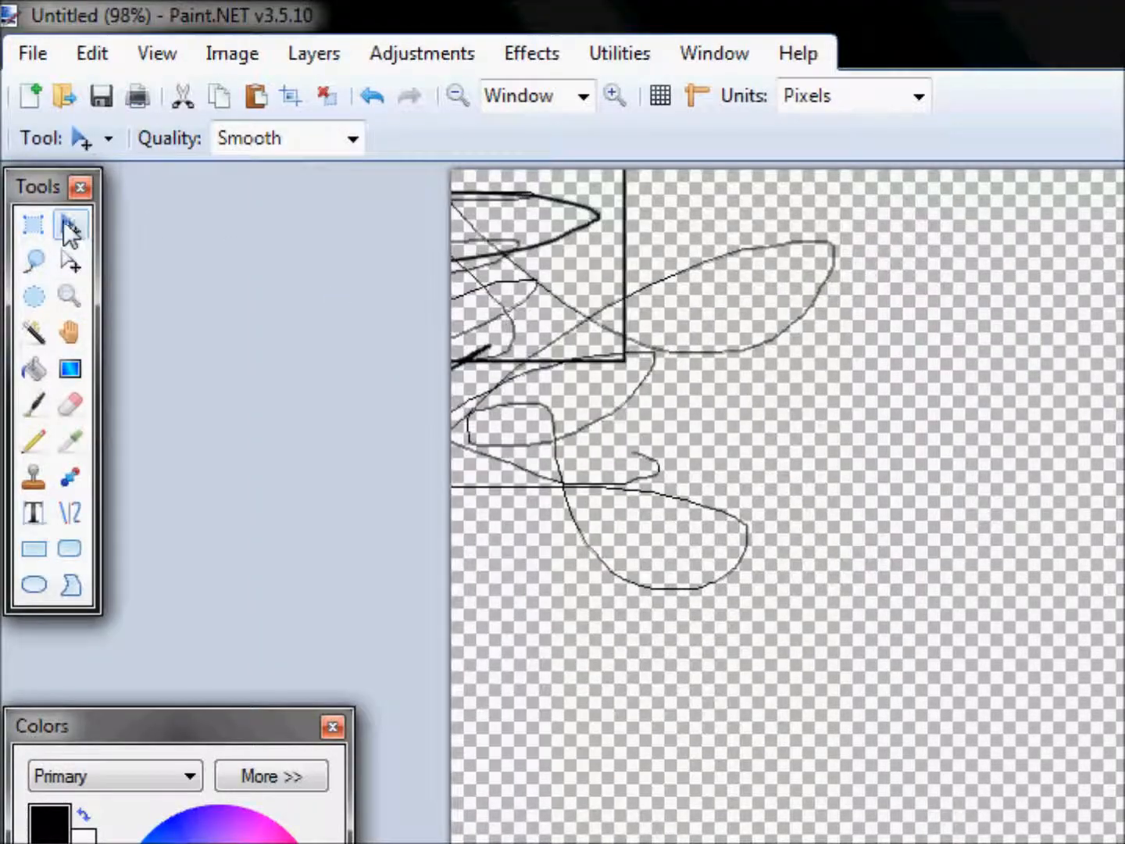
click(77, 261)
mouse_move(945, 514)
mouse_down()
mouse_move(1123, 685)
mouse_move(907, 587)
mouse_move(717, 444)
mouse_move(804, 547)
mouse_move(1075, 653)
mouse_move(1030, 590)
mouse_move(957, 543)
mouse_move(960, 516)
mouse_up()
Zoom far in on the canvas and back out with the Zoom tool, finishing at 100%.
click(66, 306)
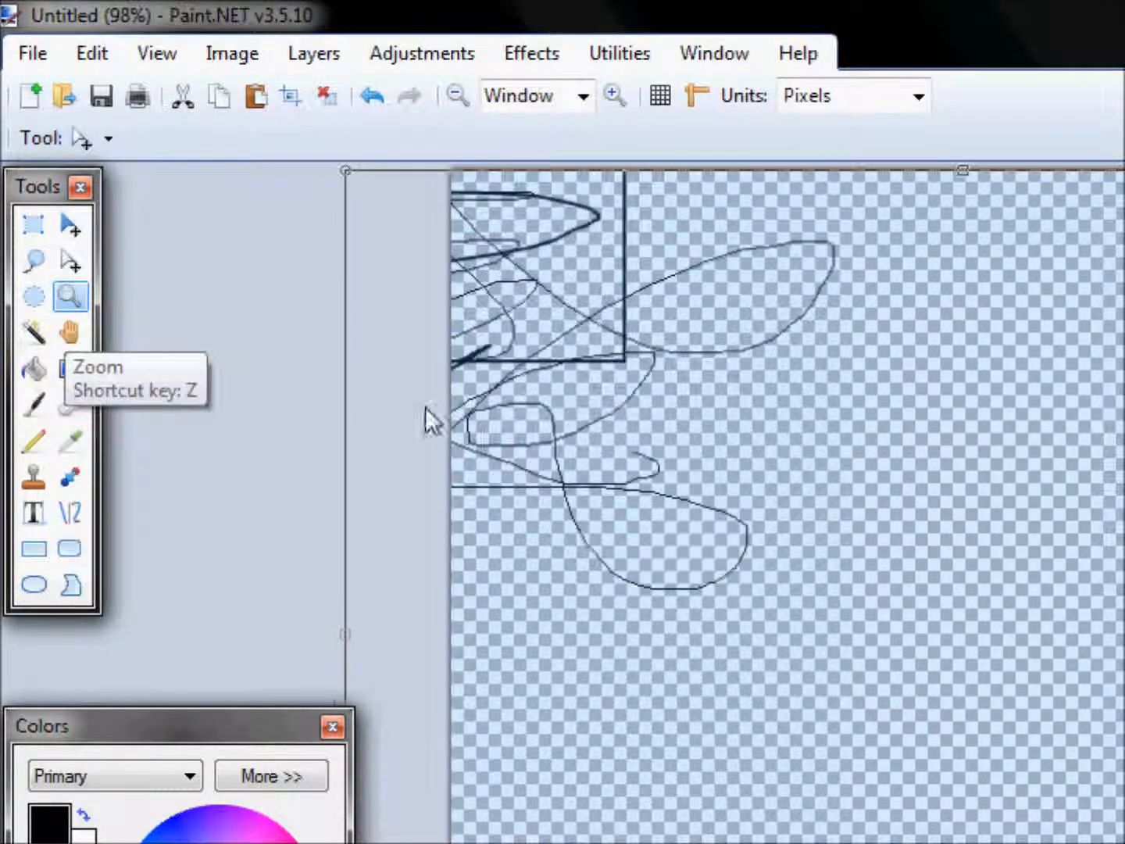
click(1003, 564)
click(995, 557)
click(994, 557)
click(996, 558)
right_click(995, 558)
right_click(995, 558)
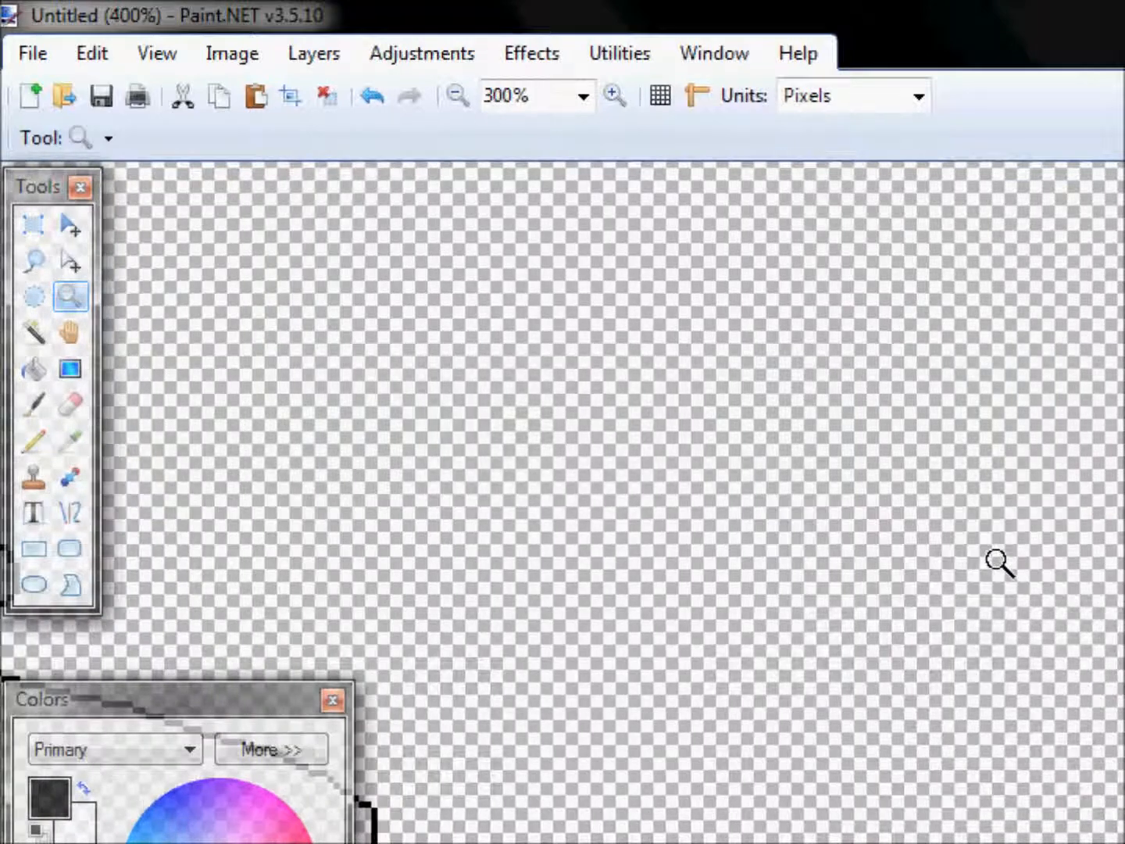
right_click(995, 558)
right_click(995, 557)
right_click(995, 558)
right_click(995, 558)
right_click(997, 559)
click(998, 560)
click(998, 560)
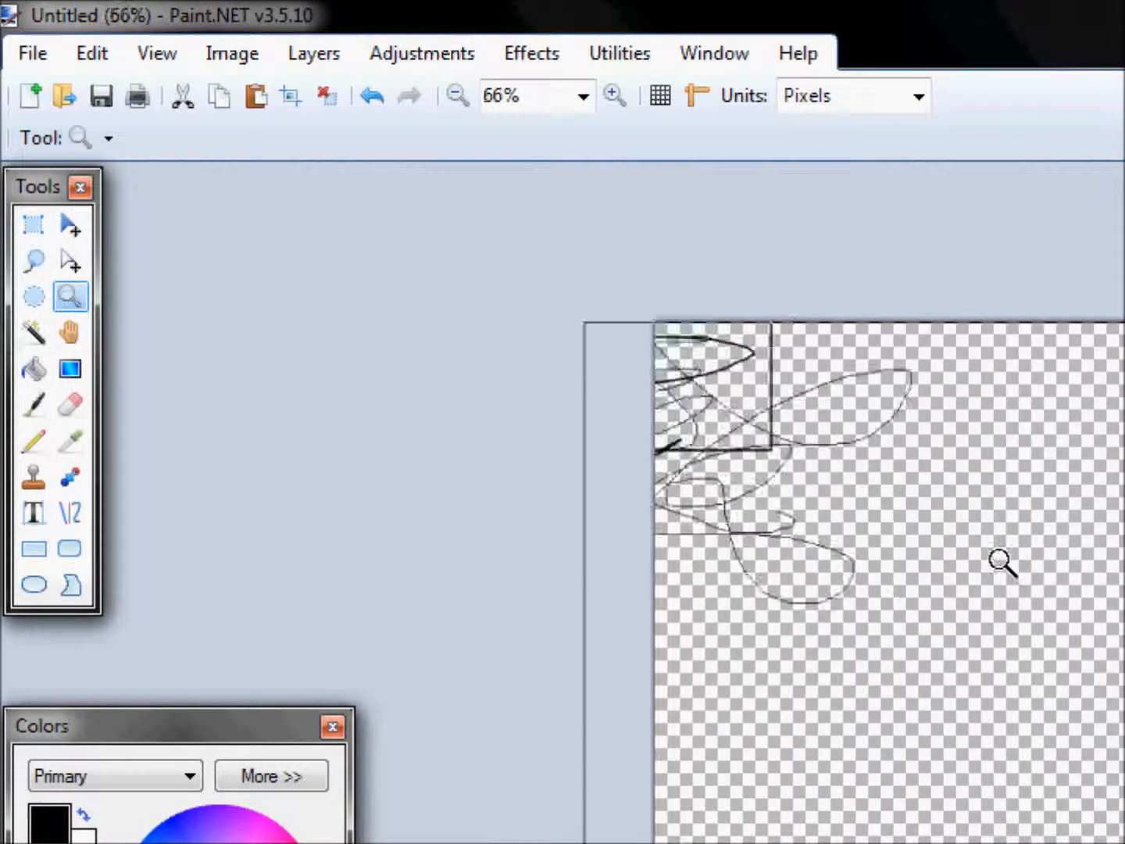
click(1000, 561)
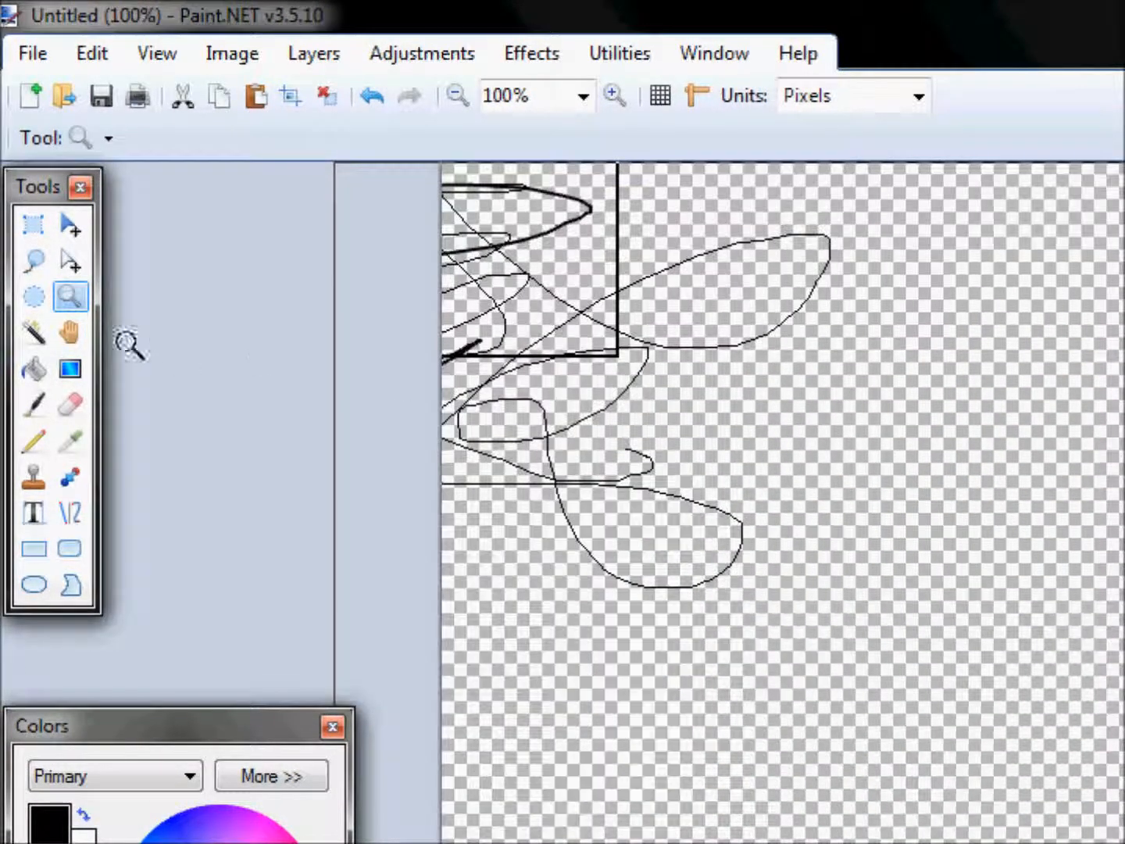
Zoom in to 400%, pan around the enlarged drawing, and return the view to 100%.
click(73, 338)
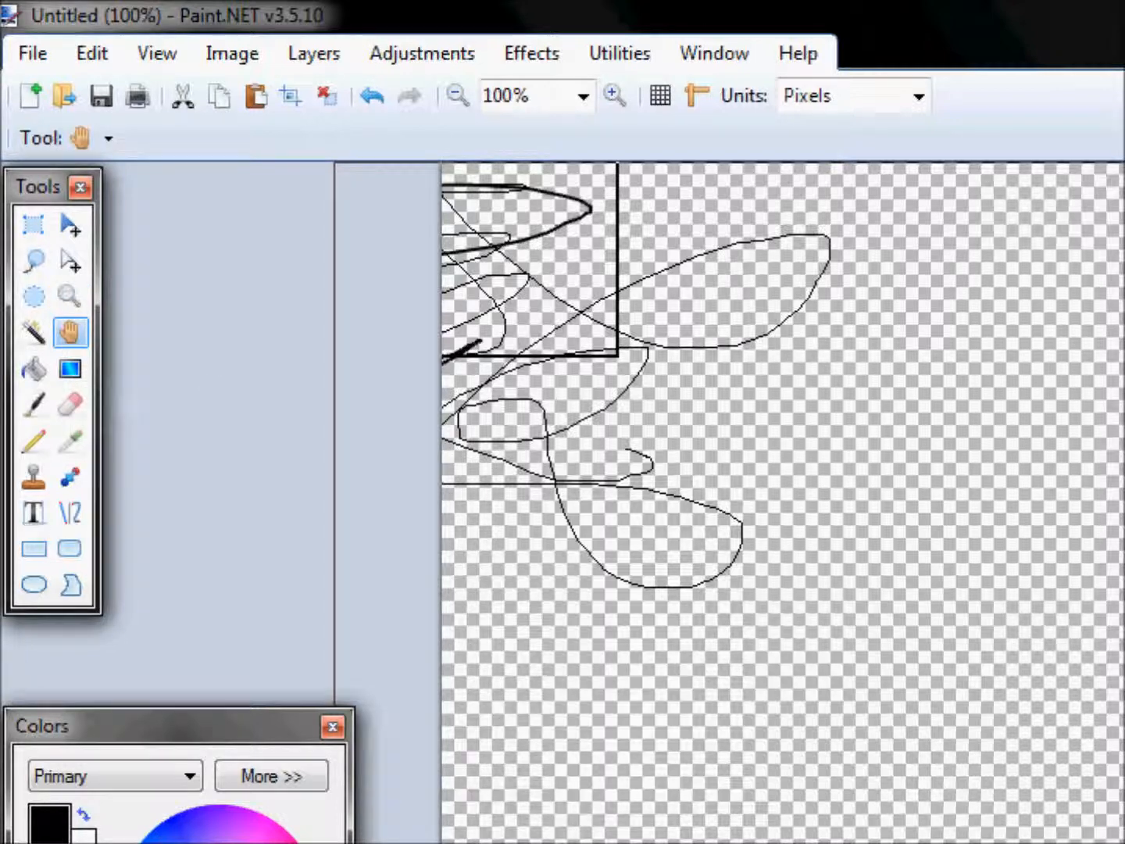
click(70, 298)
click(740, 430)
click(742, 432)
click(73, 338)
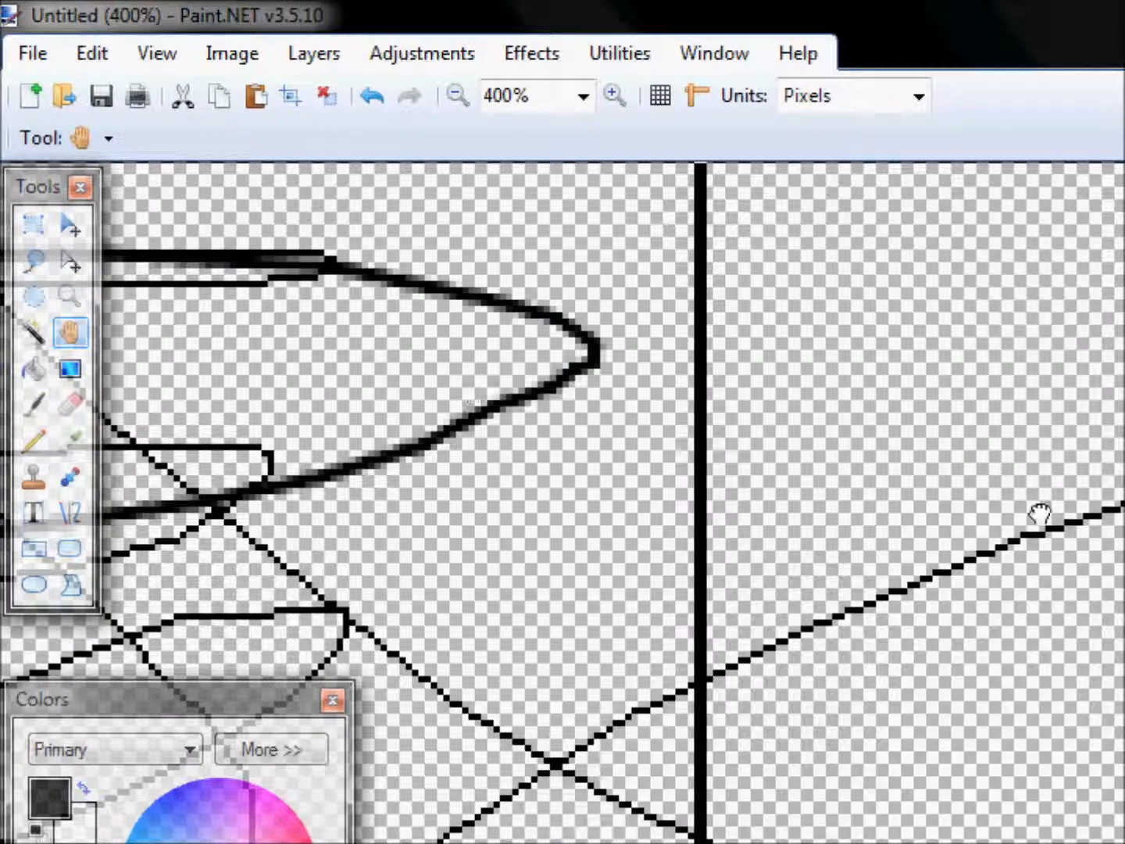
drag(748, 611, 296, 495)
drag(133, 390, 586, 464)
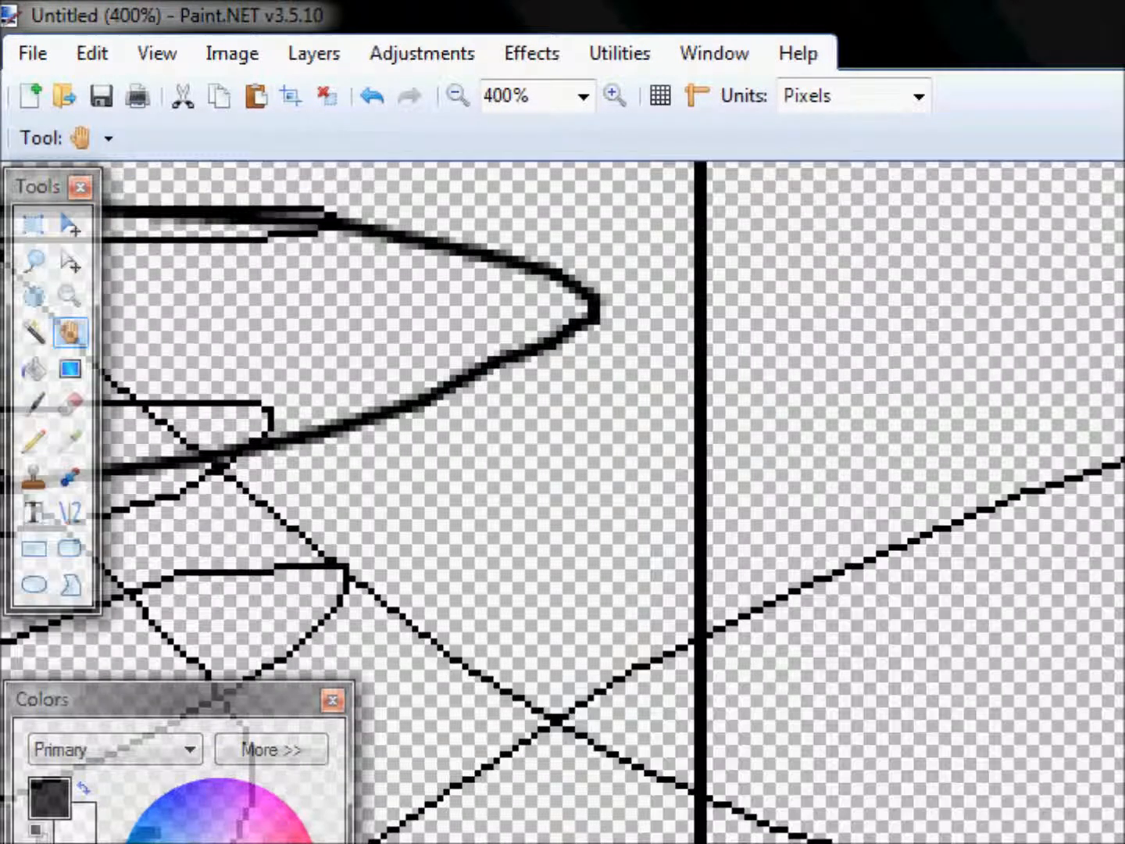
drag(1122, 609, 497, 422)
click(71, 301)
right_click(629, 426)
right_click(634, 427)
right_click(650, 429)
right_click(669, 433)
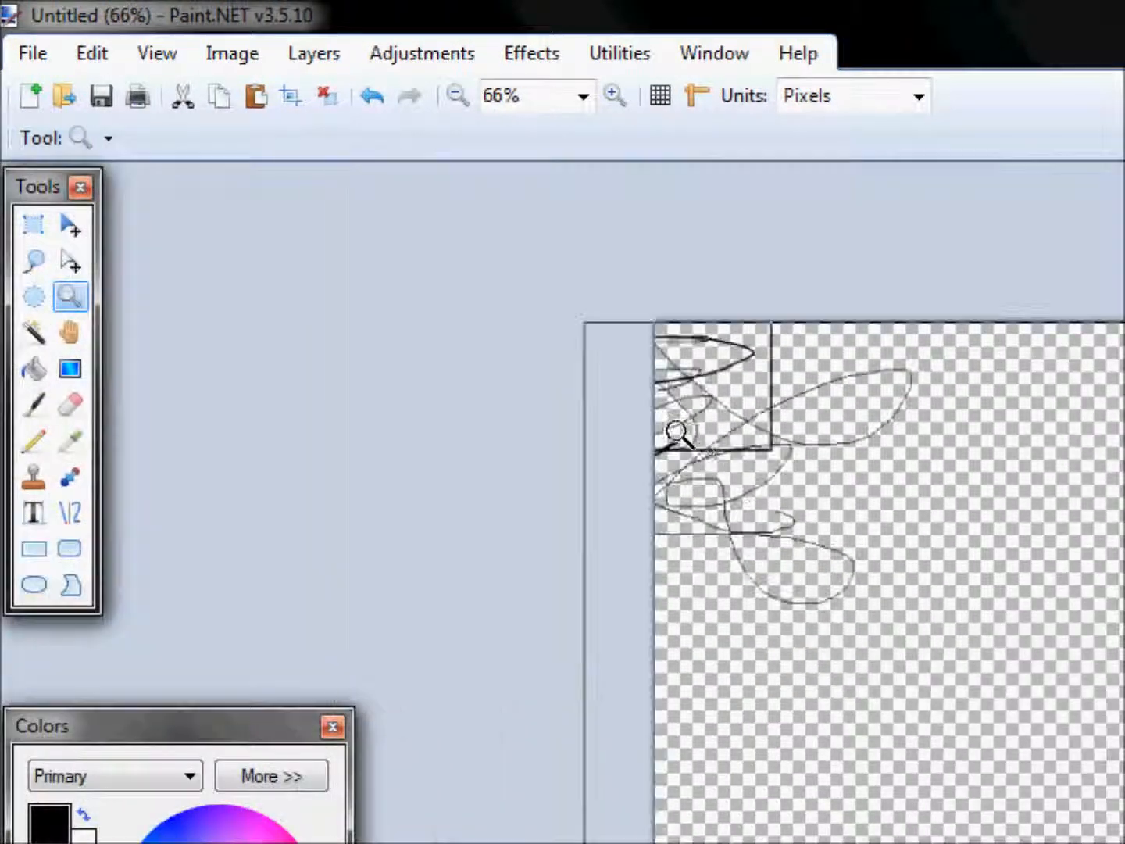
click(726, 454)
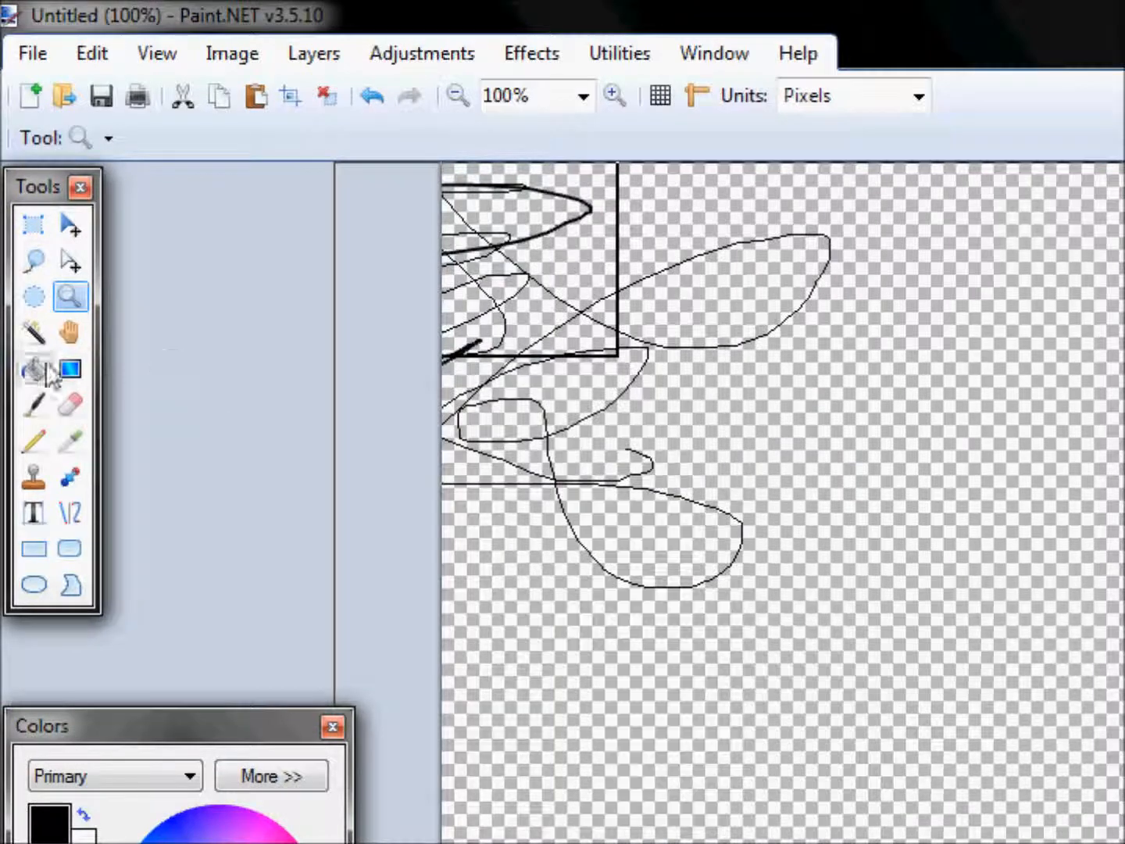
Cover the canvas with a diagonal linear gradient from black to white, redrawing it several times.
click(69, 370)
drag(710, 303, 1121, 559)
drag(917, 465, 1120, 573)
drag(981, 498, 1121, 555)
drag(797, 450, 1121, 570)
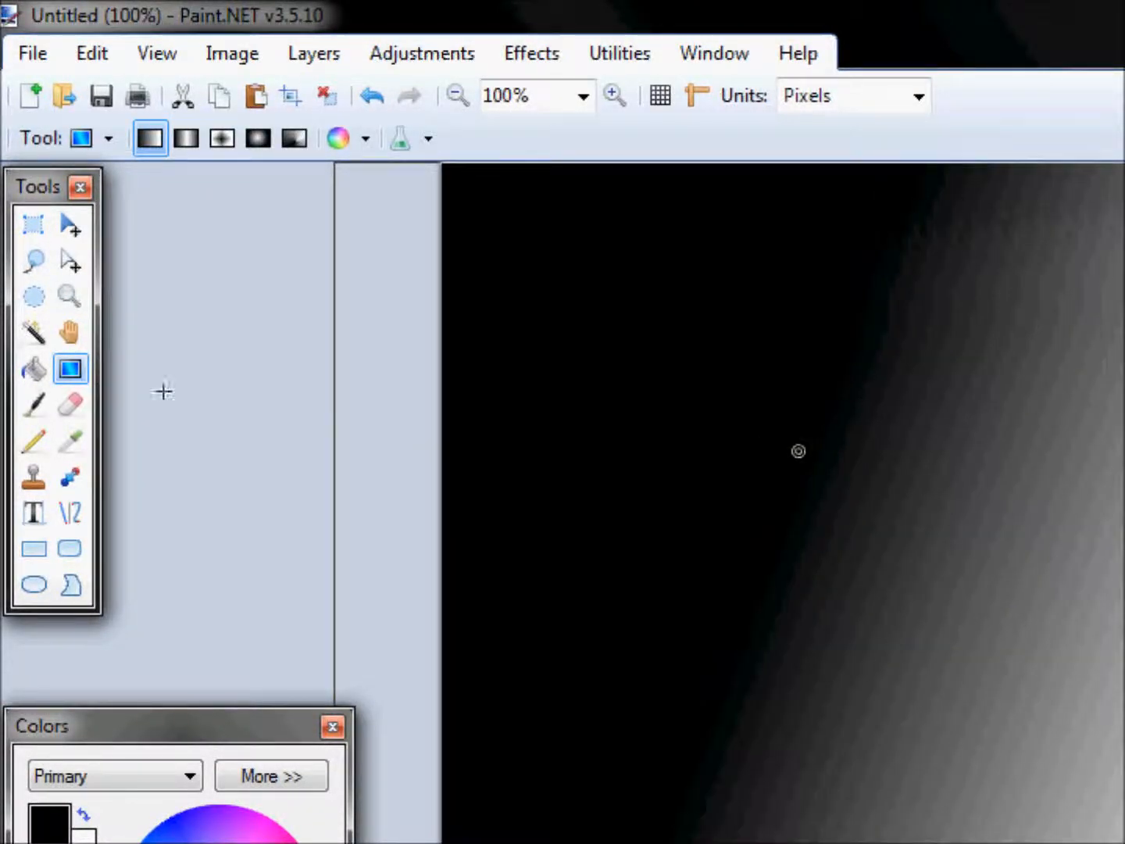
Erase thin looping lines across the gradient with the Eraser at brush width 2.
click(79, 399)
mouse_move(701, 414)
mouse_down()
mouse_move(702, 429)
mouse_move(1080, 679)
mouse_move(536, 439)
mouse_move(1121, 549)
mouse_move(742, 503)
mouse_move(1122, 539)
mouse_move(550, 497)
mouse_up()
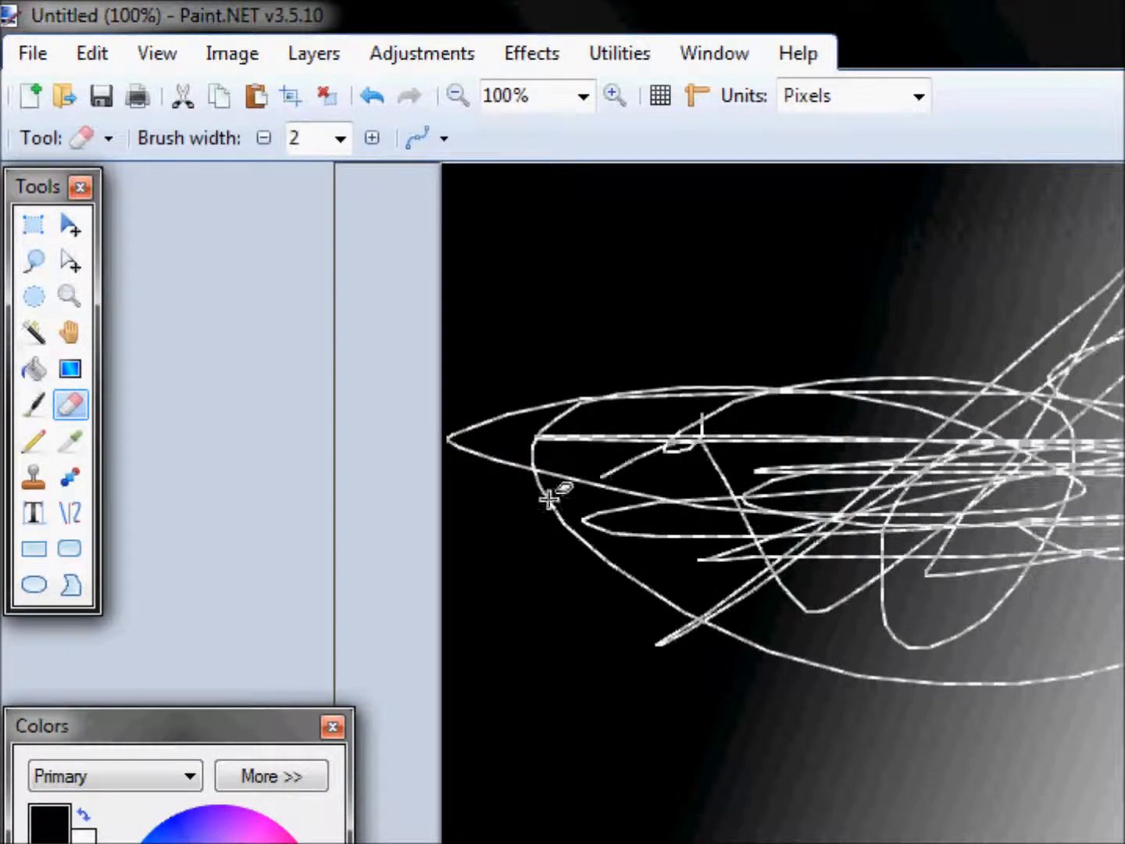
click(441, 274)
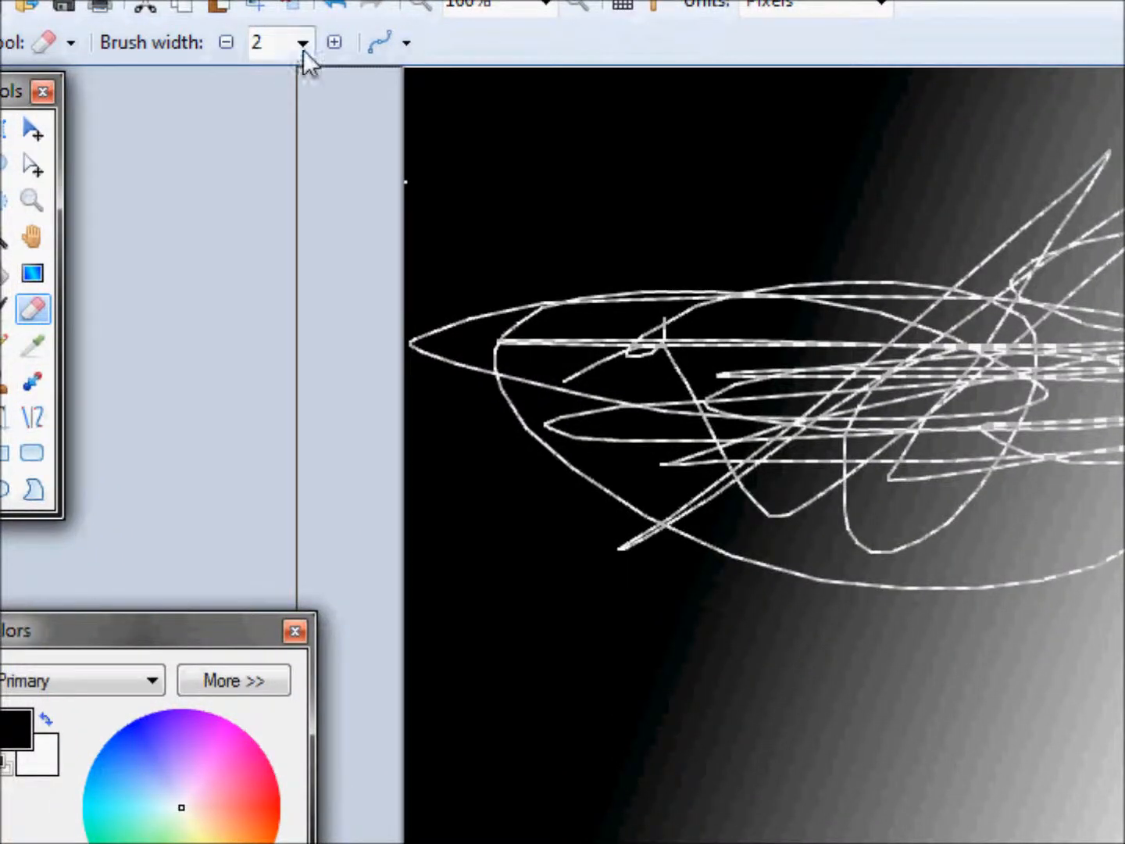
Set the eraser's brush width to 25 and erase a broad area across the middle of the gradient.
click(304, 43)
click(289, 427)
mouse_move(547, 165)
mouse_down()
mouse_move(720, 269)
mouse_move(596, 269)
mouse_move(1094, 375)
mouse_move(1017, 273)
mouse_move(145, 422)
mouse_move(649, 352)
mouse_move(414, 468)
mouse_move(688, 516)
mouse_move(406, 400)
mouse_up()
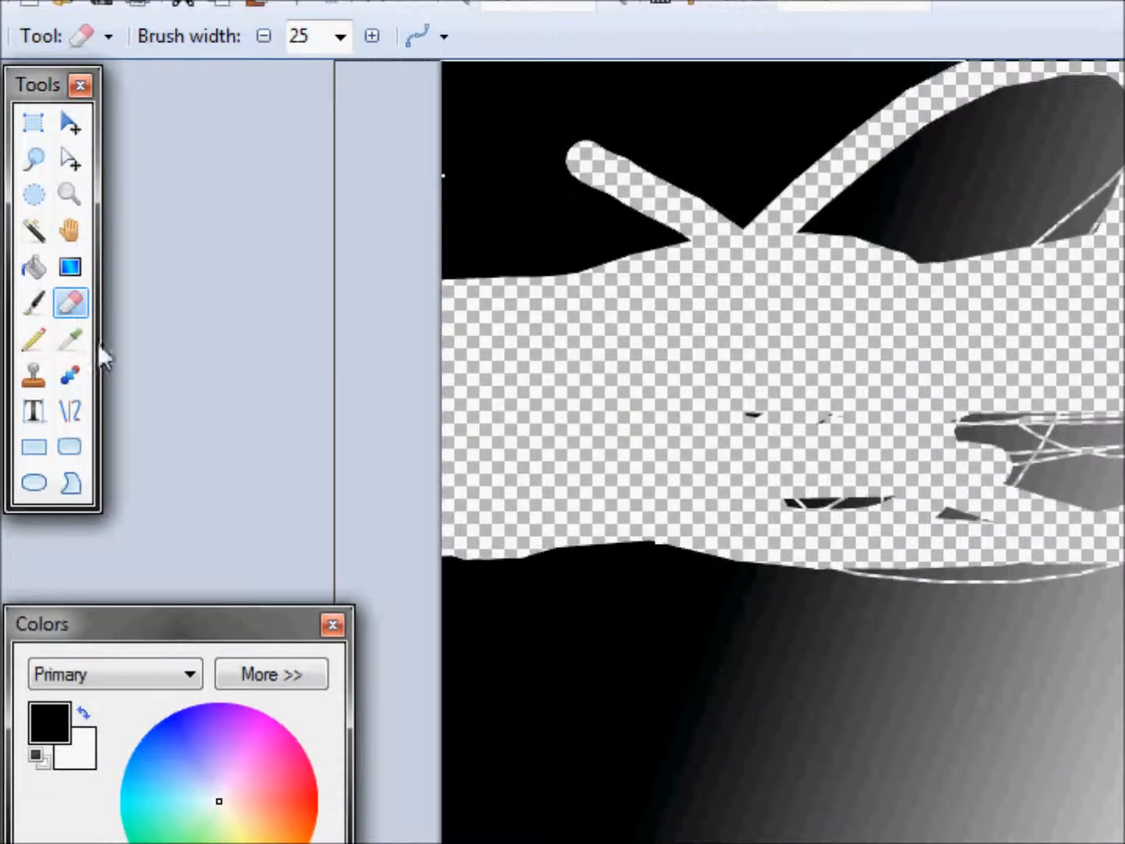
Sample several shades of the gradient and transparent areas with the Color Picker, then activate the Recolor tool.
click(32, 345)
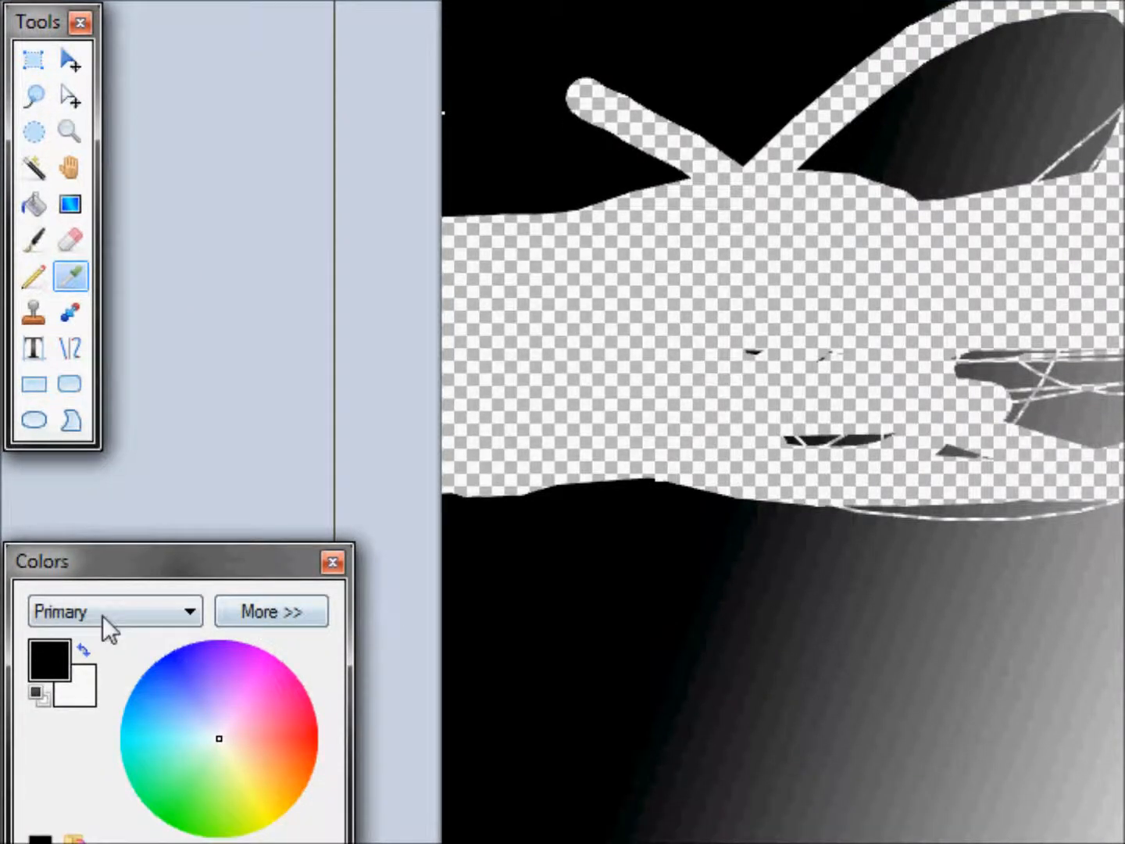
click(784, 639)
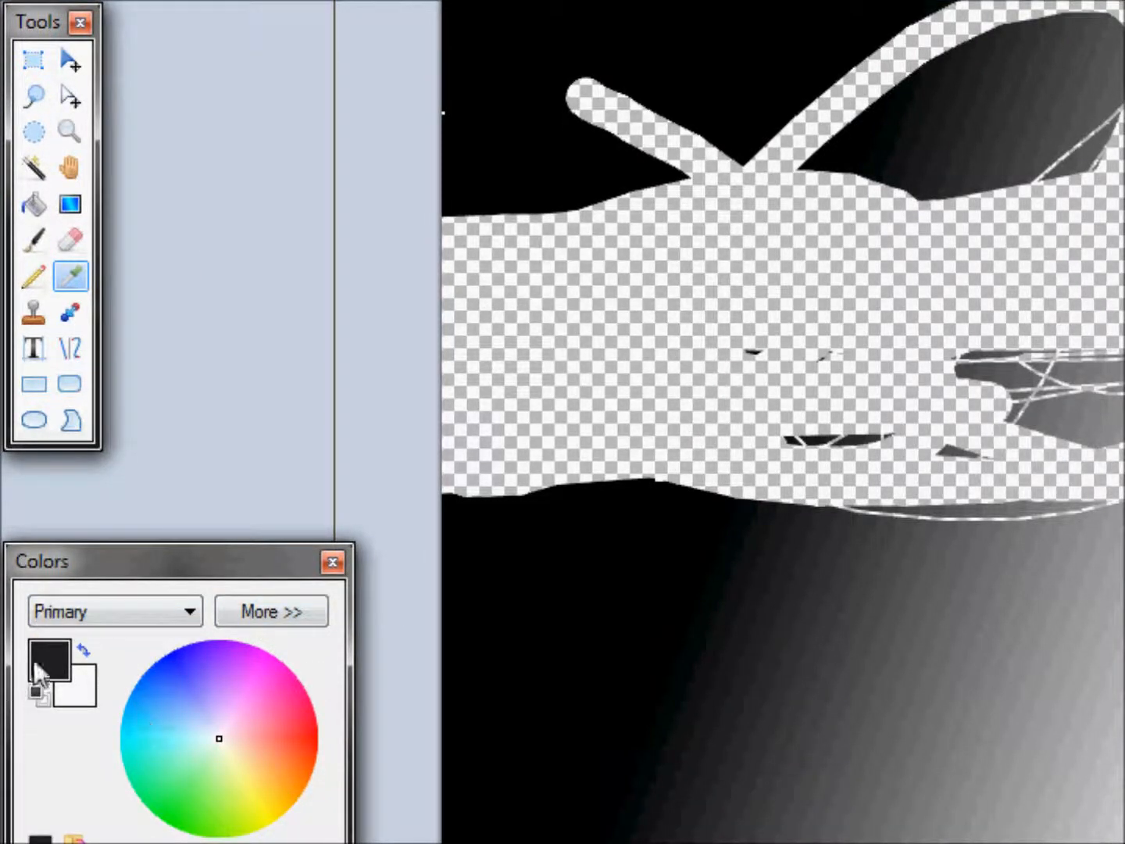
drag(1023, 685, 730, 328)
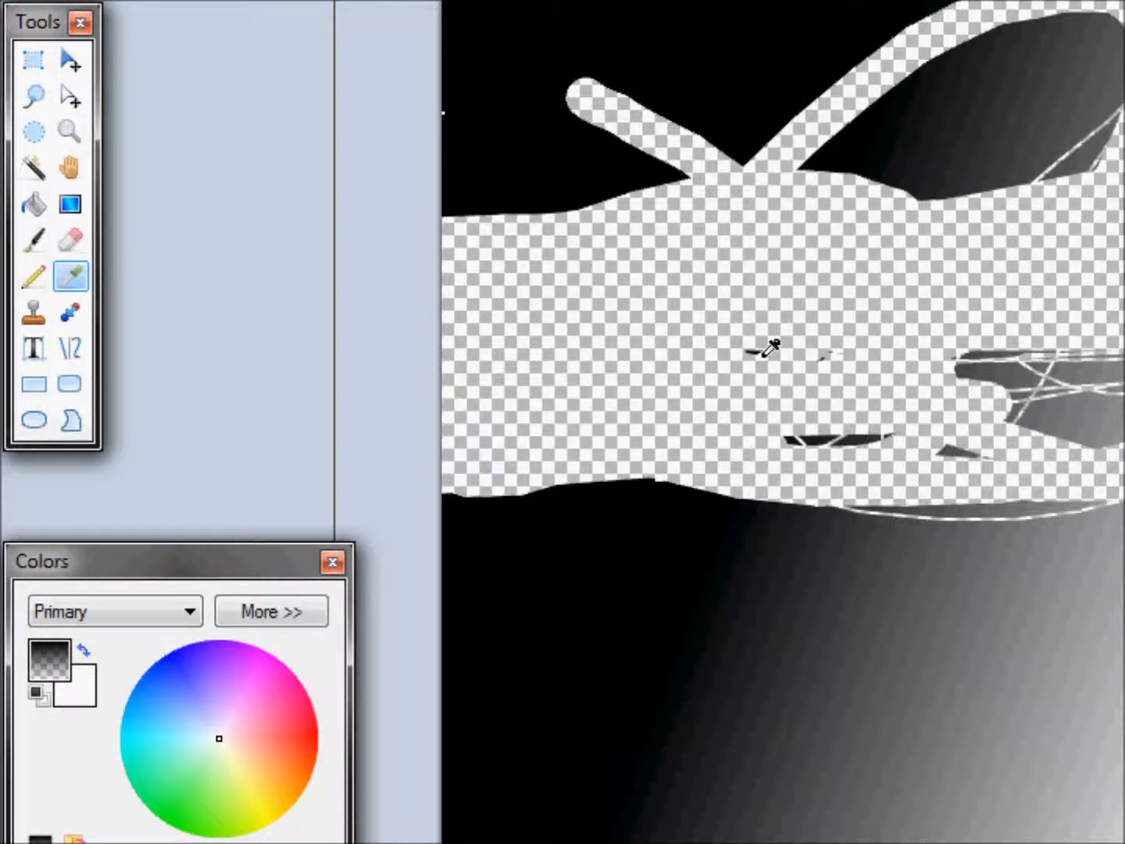
drag(771, 348, 330, 290)
click(85, 317)
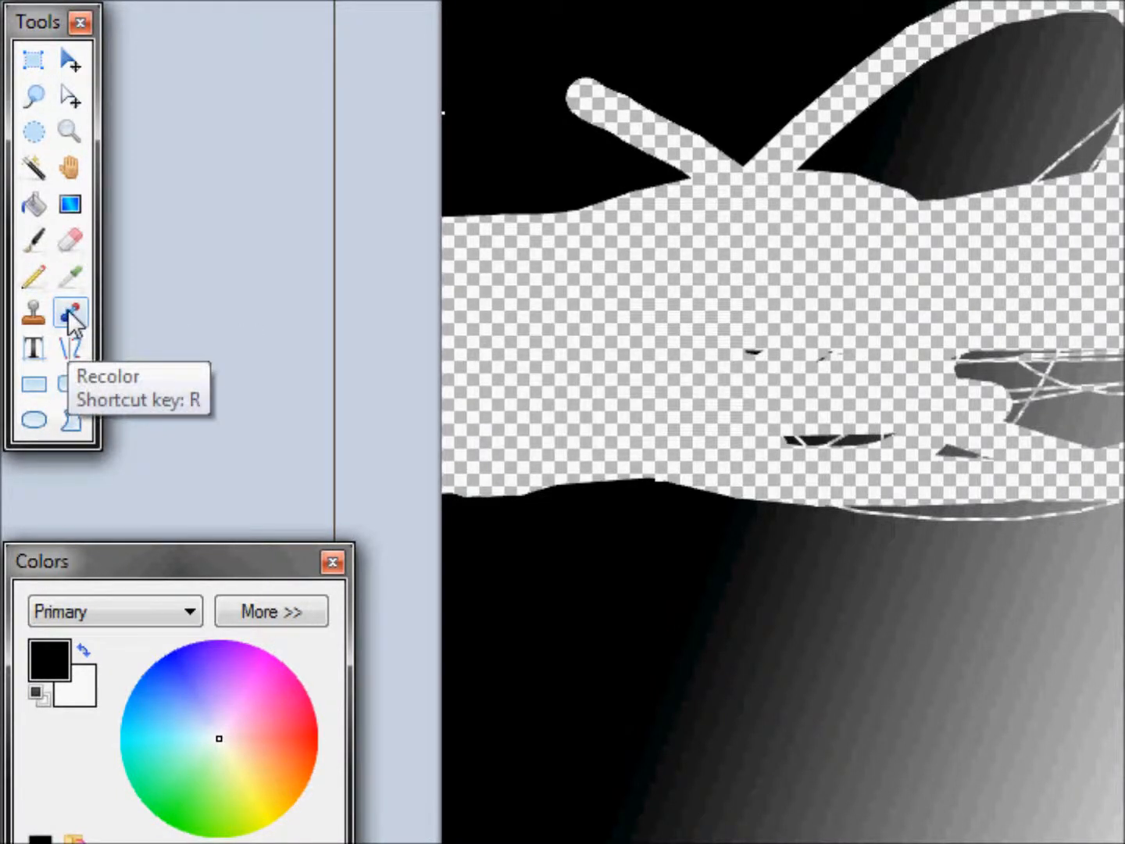
click(67, 313)
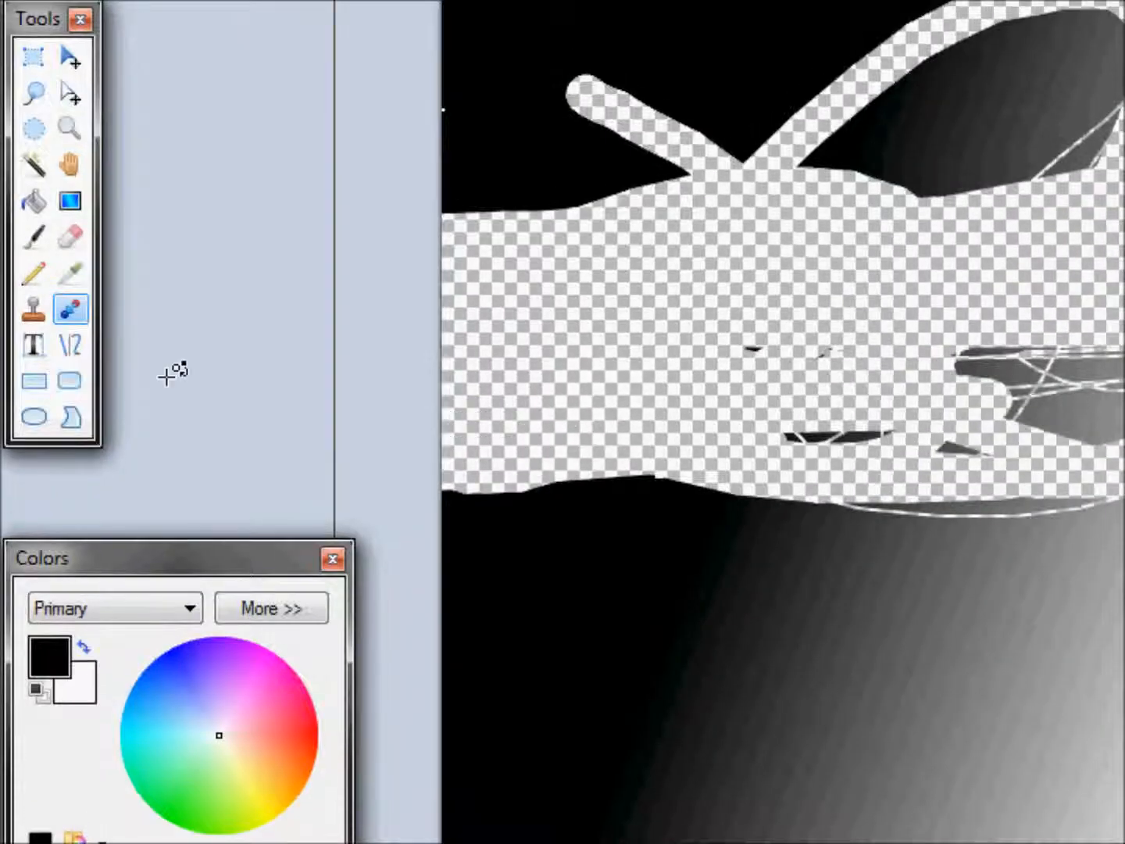
Draw five thick black straight lines across the canvas with the Line/Curve tool, shifting the first line's upper endpoint.
click(71, 346)
mouse_move(575, 84)
mouse_down()
mouse_move(753, 453)
mouse_move(574, 665)
mouse_move(1102, 787)
mouse_up()
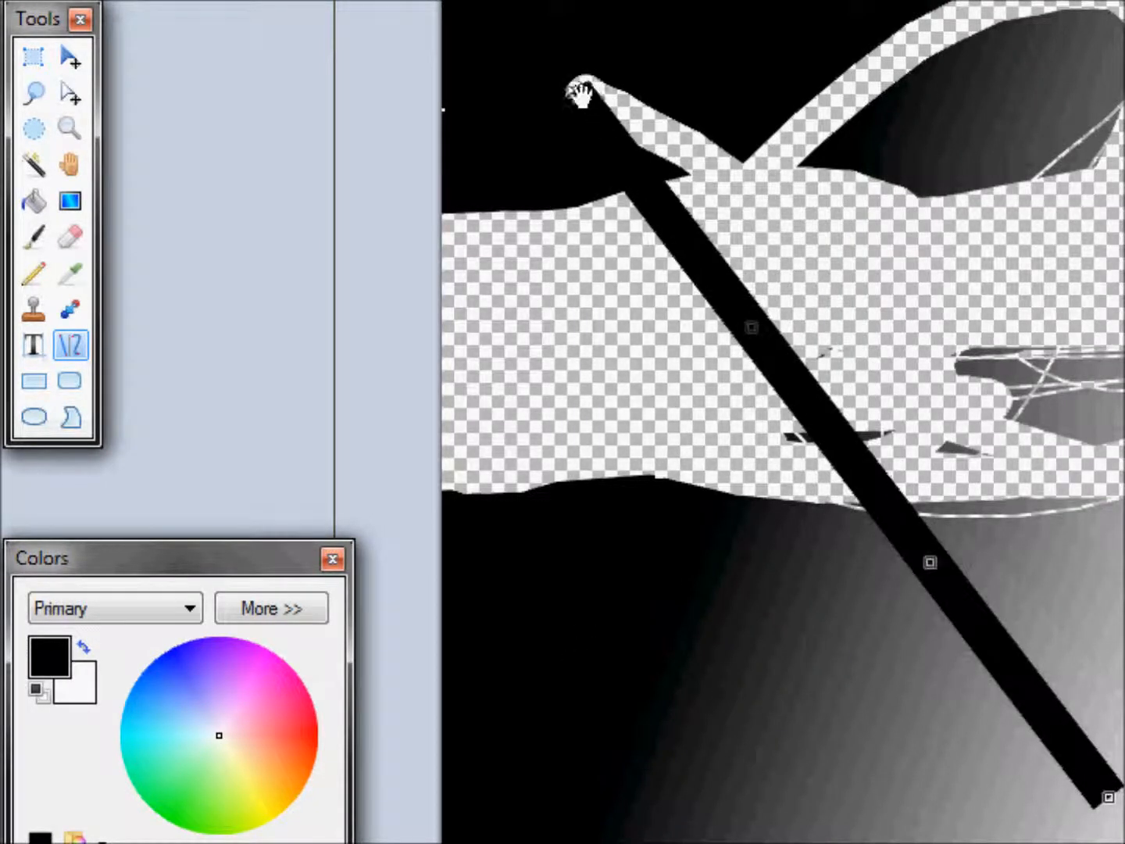
drag(579, 91, 535, 76)
drag(576, 189, 608, 352)
drag(746, 426, 746, 840)
drag(661, 444, 1121, 387)
drag(919, 467, 696, 498)
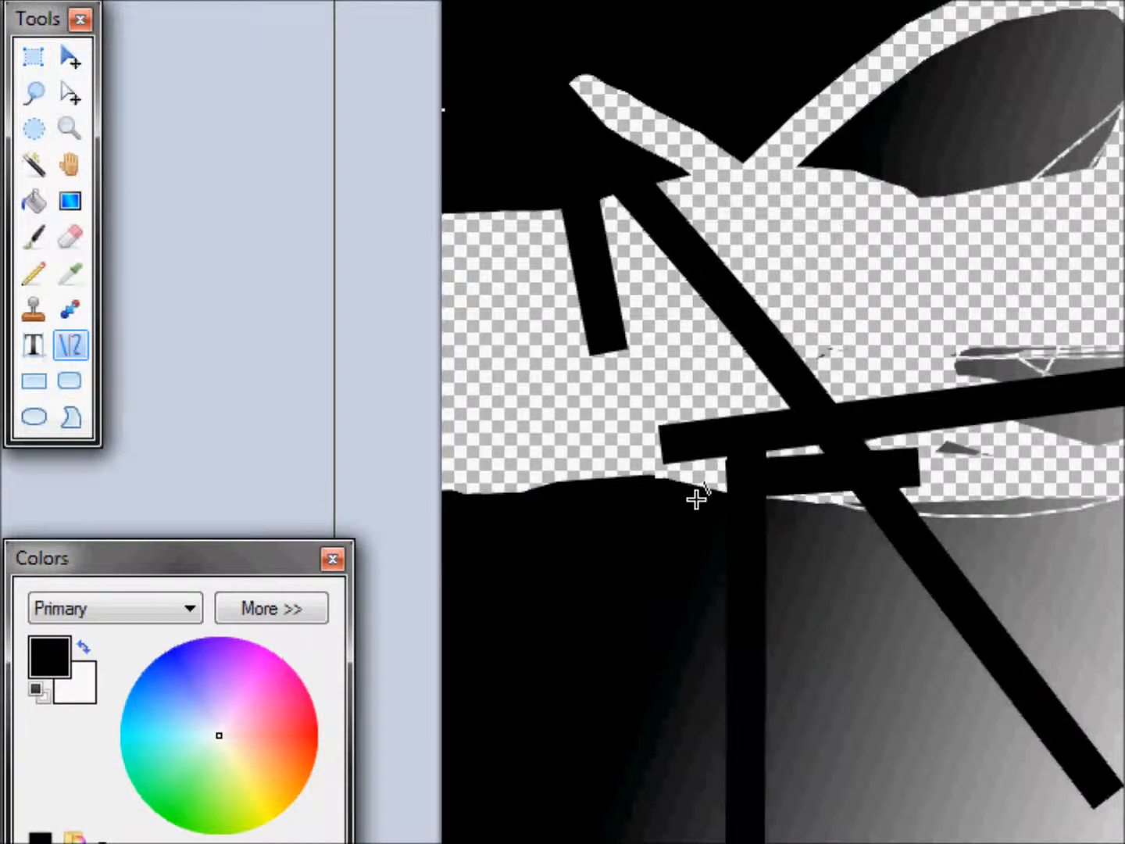
Draw another steep line through the middle of the canvas and bend it into a curve using its control nodes.
drag(726, 151, 894, 658)
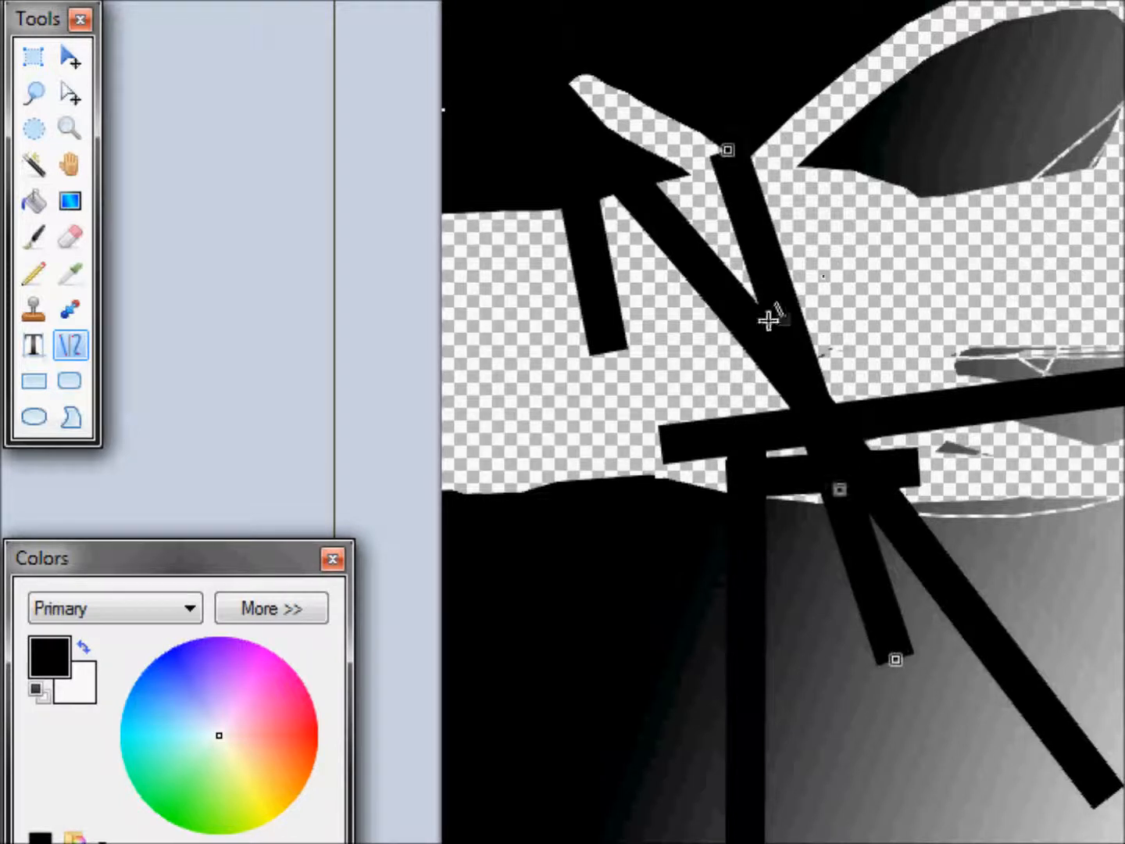
drag(768, 321, 630, 325)
drag(727, 149, 1124, 656)
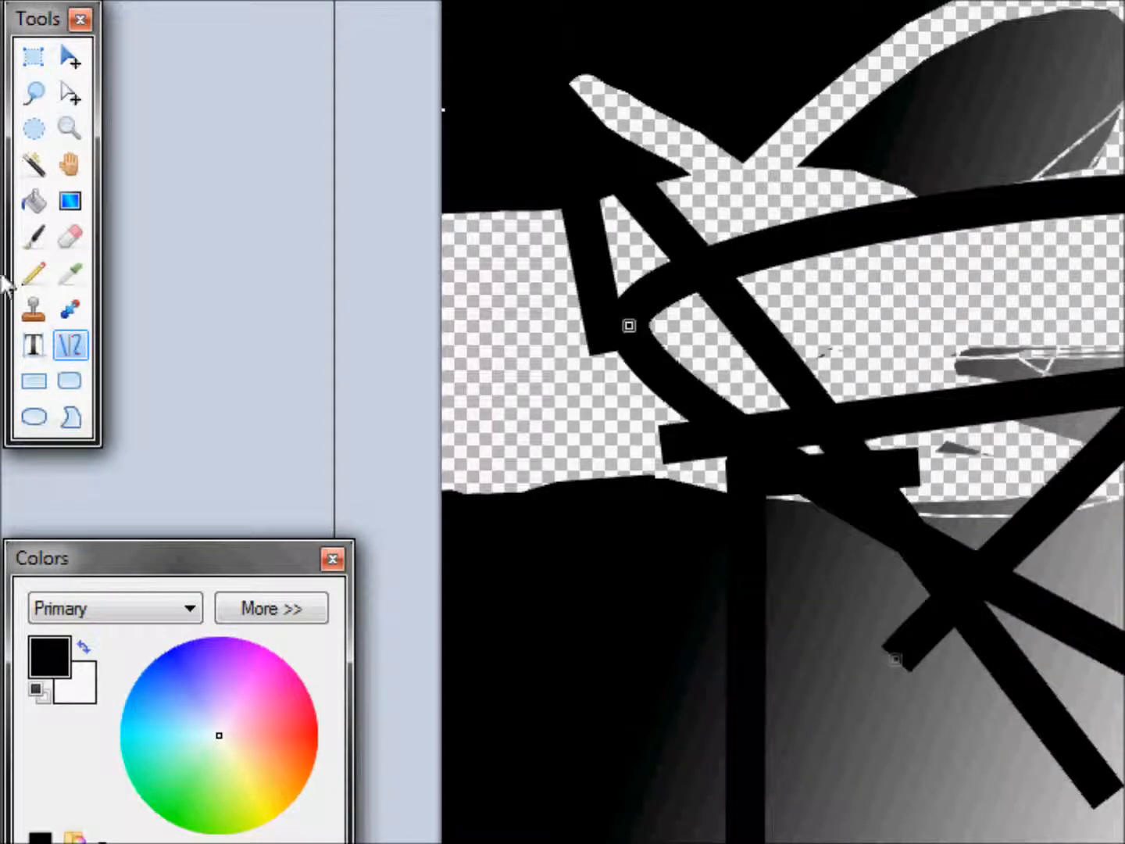
Draw five overlapping black rounded rectangle outlines of different sizes over the lines.
click(68, 381)
drag(447, 88, 1051, 600)
drag(671, 138, 1123, 612)
drag(694, 365, 644, 240)
drag(1010, 469, 758, 427)
drag(784, 287, 164, 482)
Scribble several overlapping black freeform shapes across the canvas.
click(70, 418)
drag(912, 333, 1124, 425)
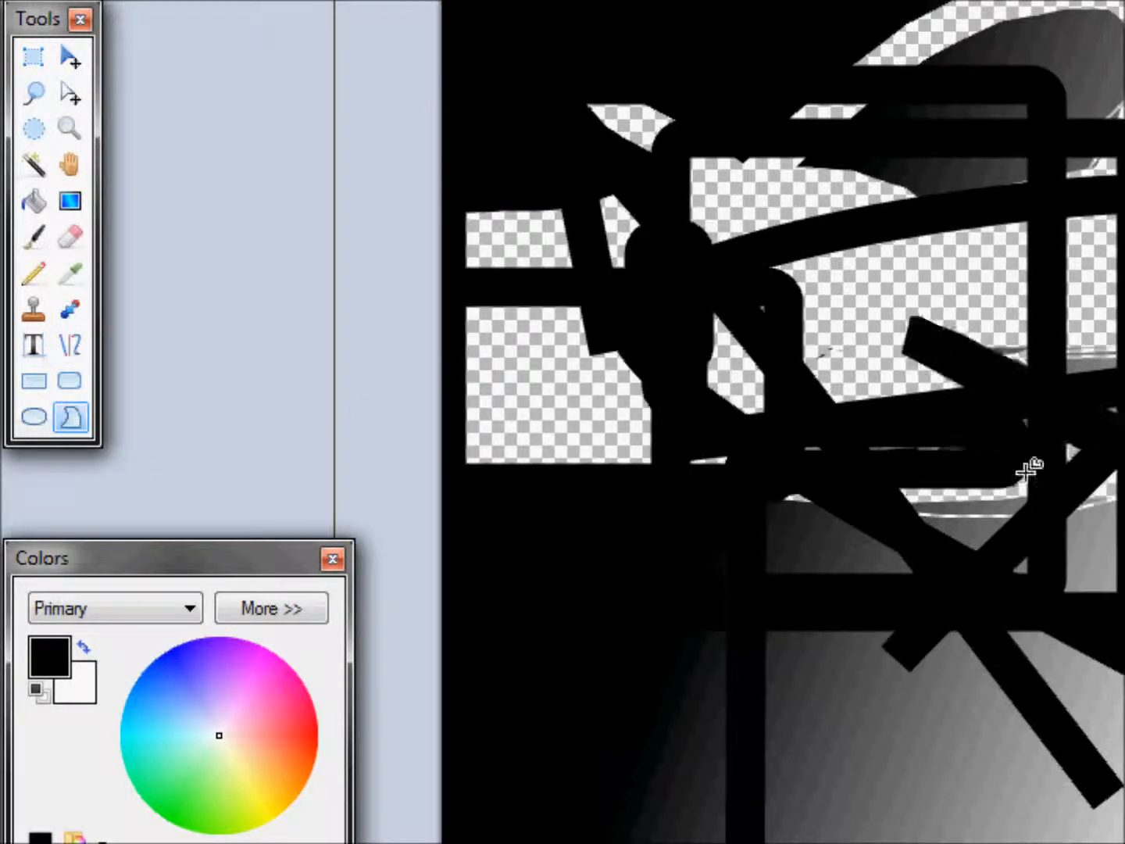
drag(1028, 472, 866, 303)
drag(819, 311, 691, 733)
drag(1003, 218, 1124, 193)
mouse_move(925, 302)
mouse_down()
mouse_move(836, 384)
mouse_move(1124, 747)
mouse_up()
mouse_move(1113, 230)
mouse_down()
mouse_move(1025, 352)
mouse_move(875, 700)
mouse_move(1031, 293)
mouse_move(787, 175)
mouse_move(930, 706)
mouse_move(1029, 843)
mouse_move(1124, 664)
mouse_move(968, 422)
mouse_up()
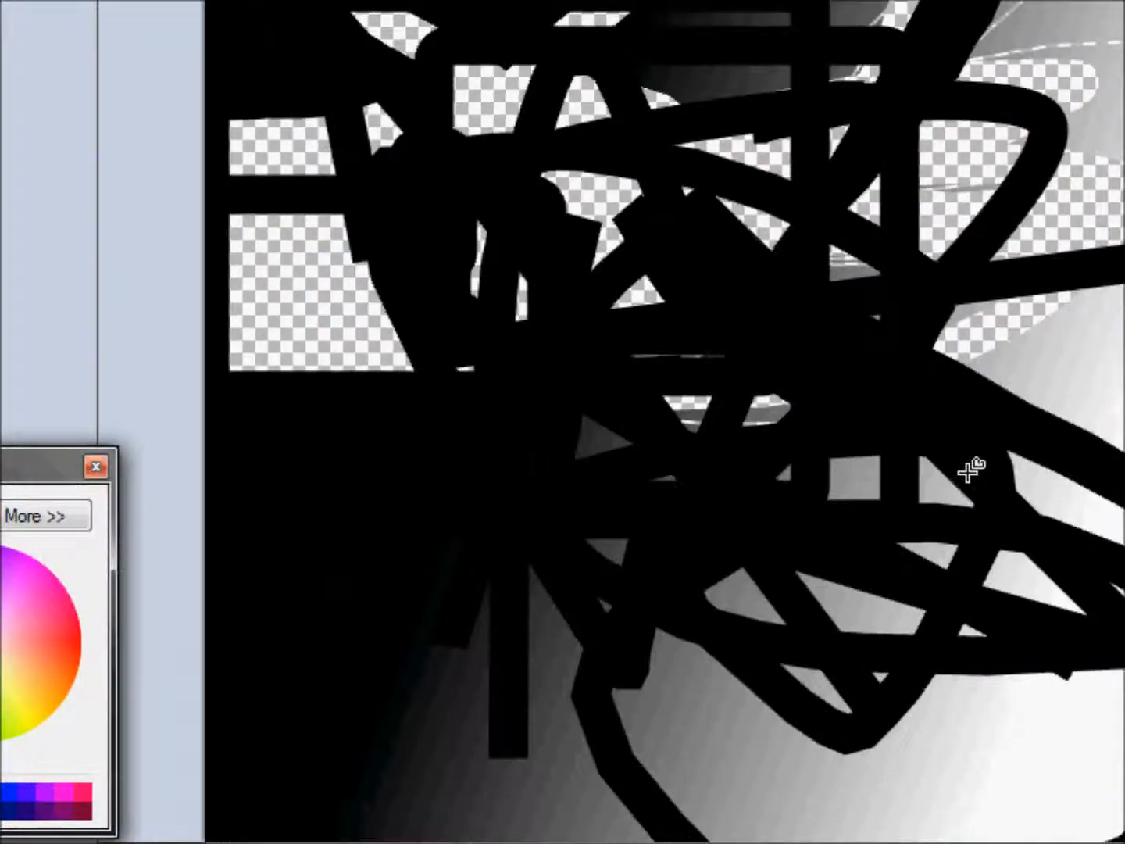
Erase everything on the canvas so it is fully transparent.
key(Delete)
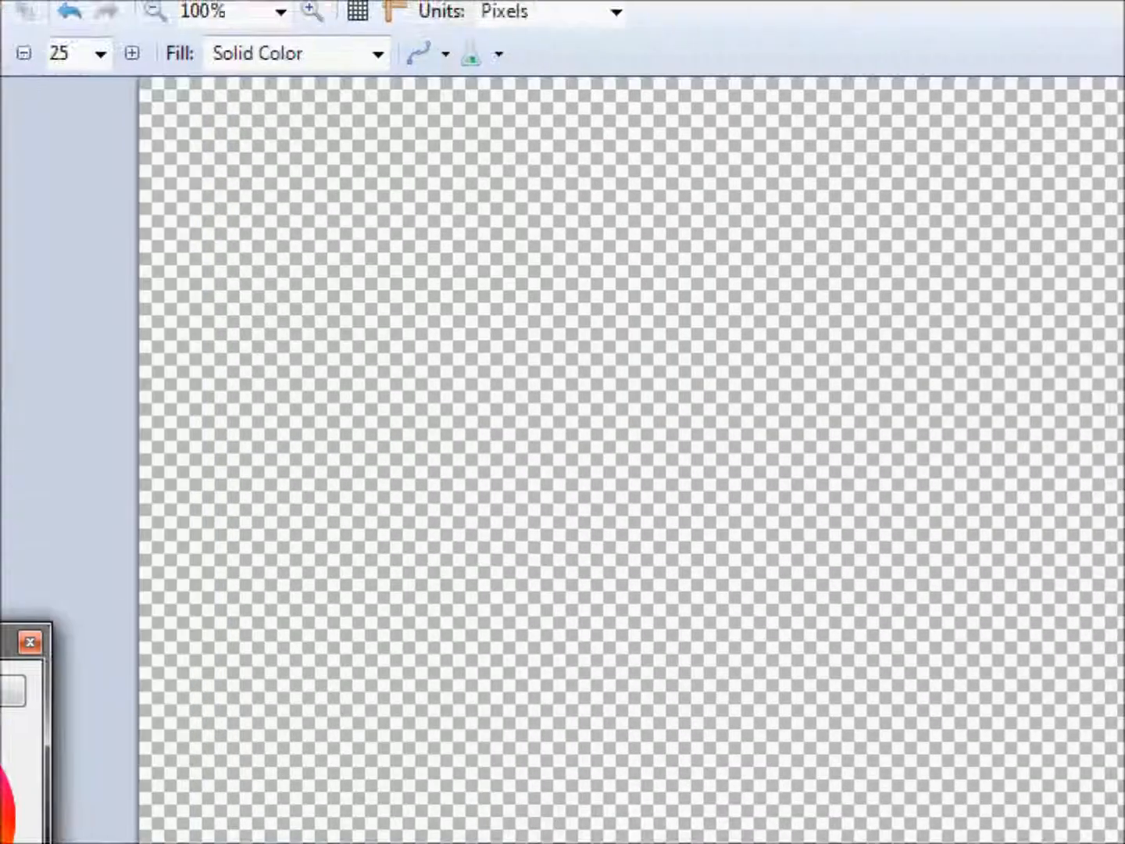
scroll(891, 364, down, 1)
scroll(1037, 520, down, 1)
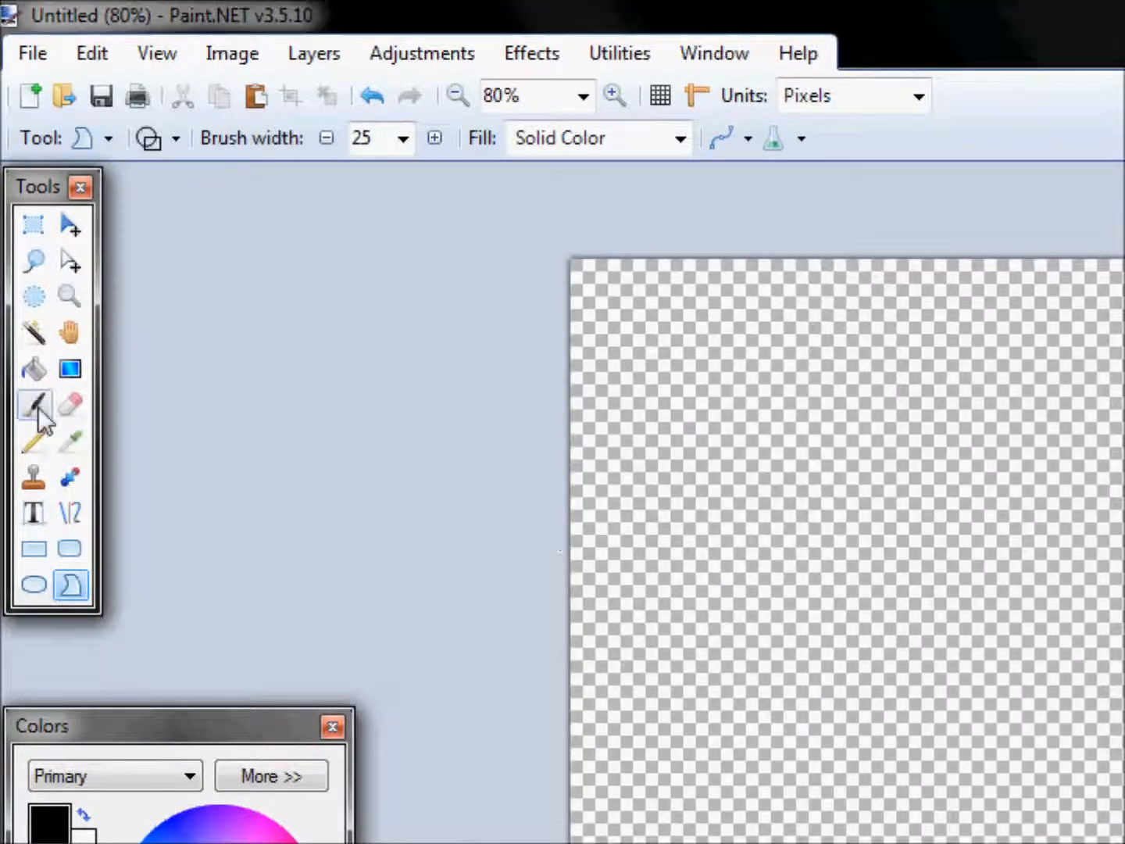
Set the secondary color's HSV value (V) to 95 and the primary color's to 75.
click(36, 368)
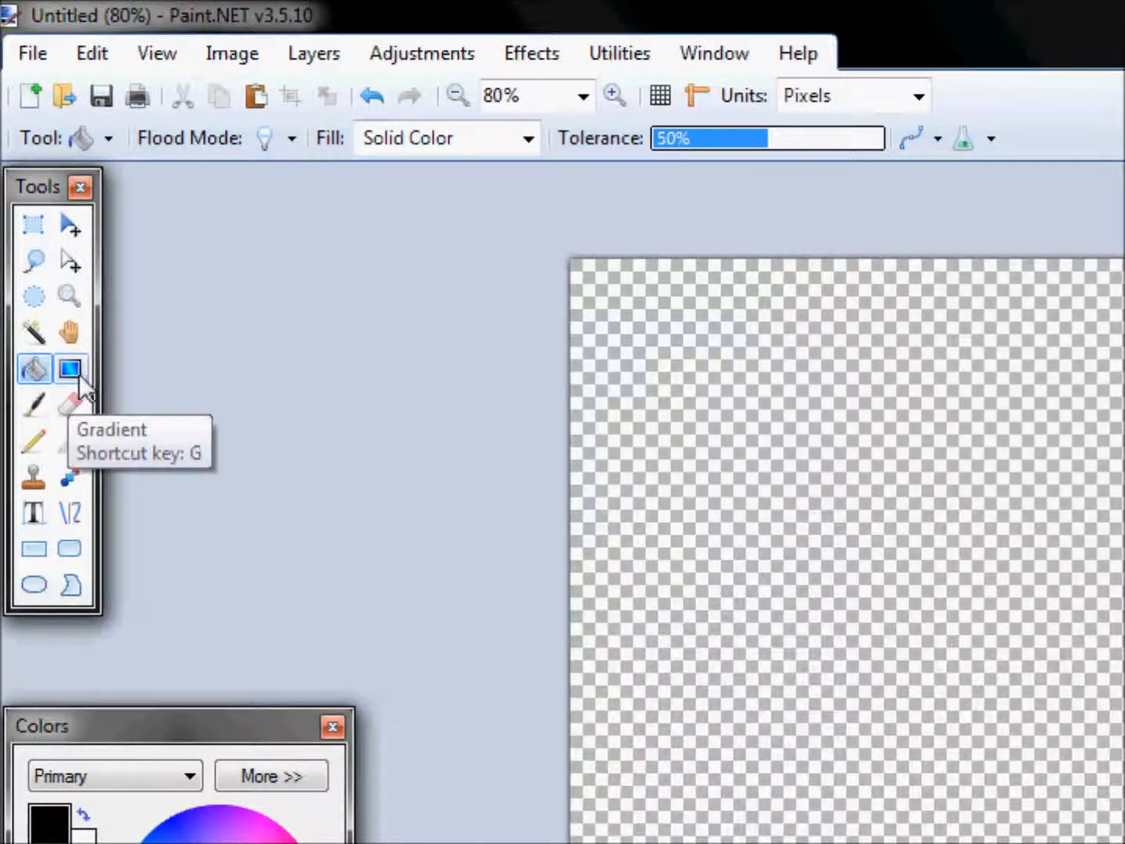
click(73, 370)
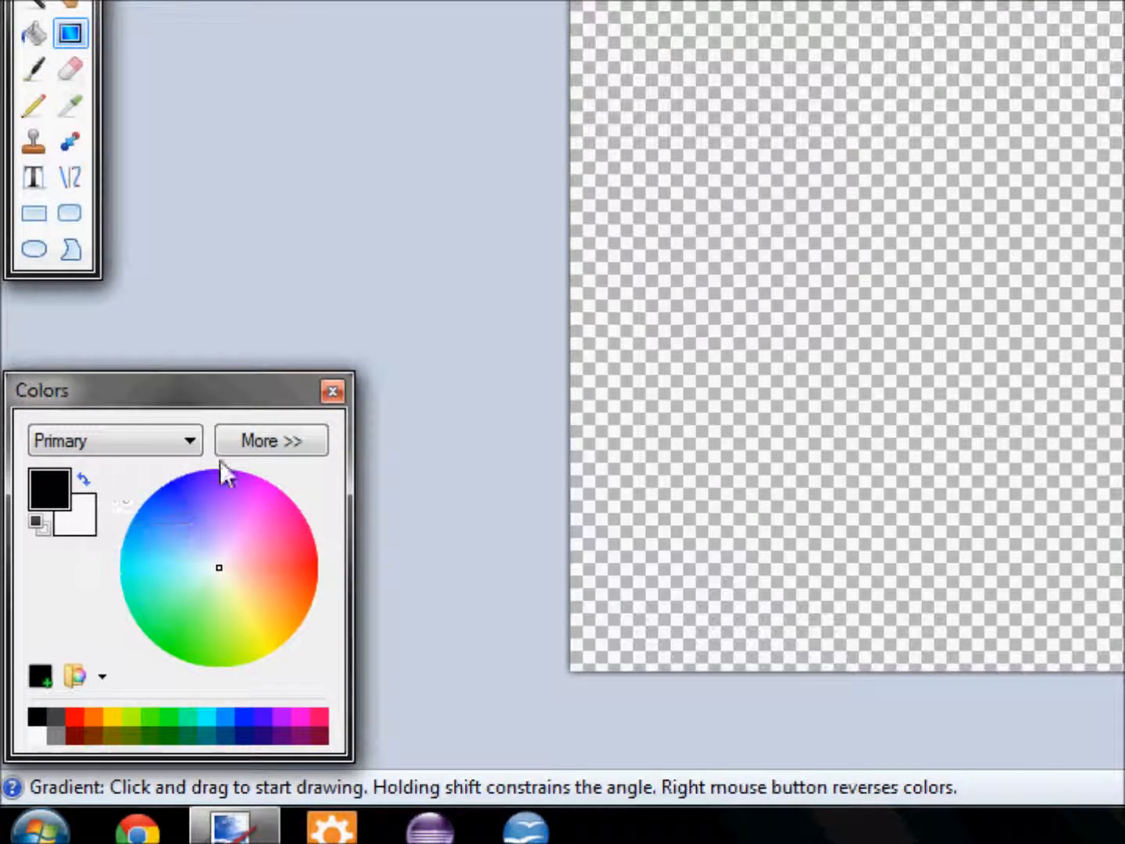
click(262, 441)
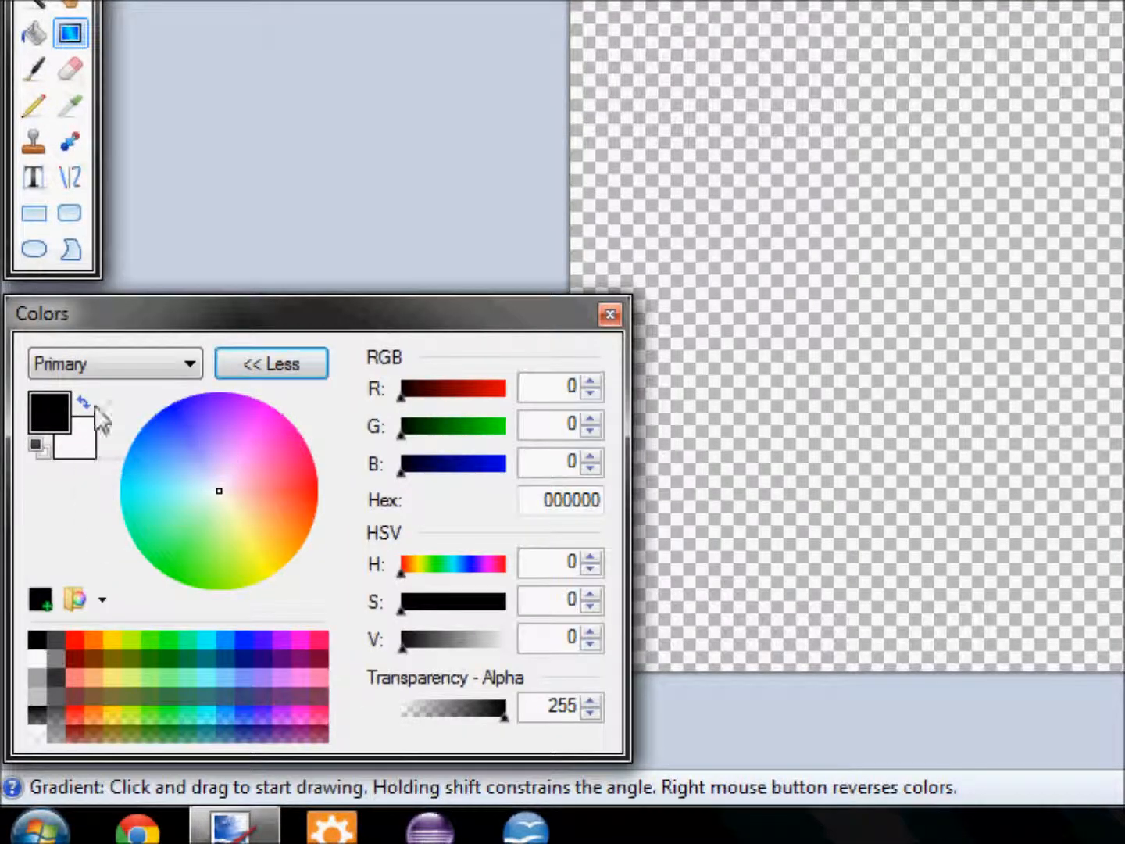
click(83, 450)
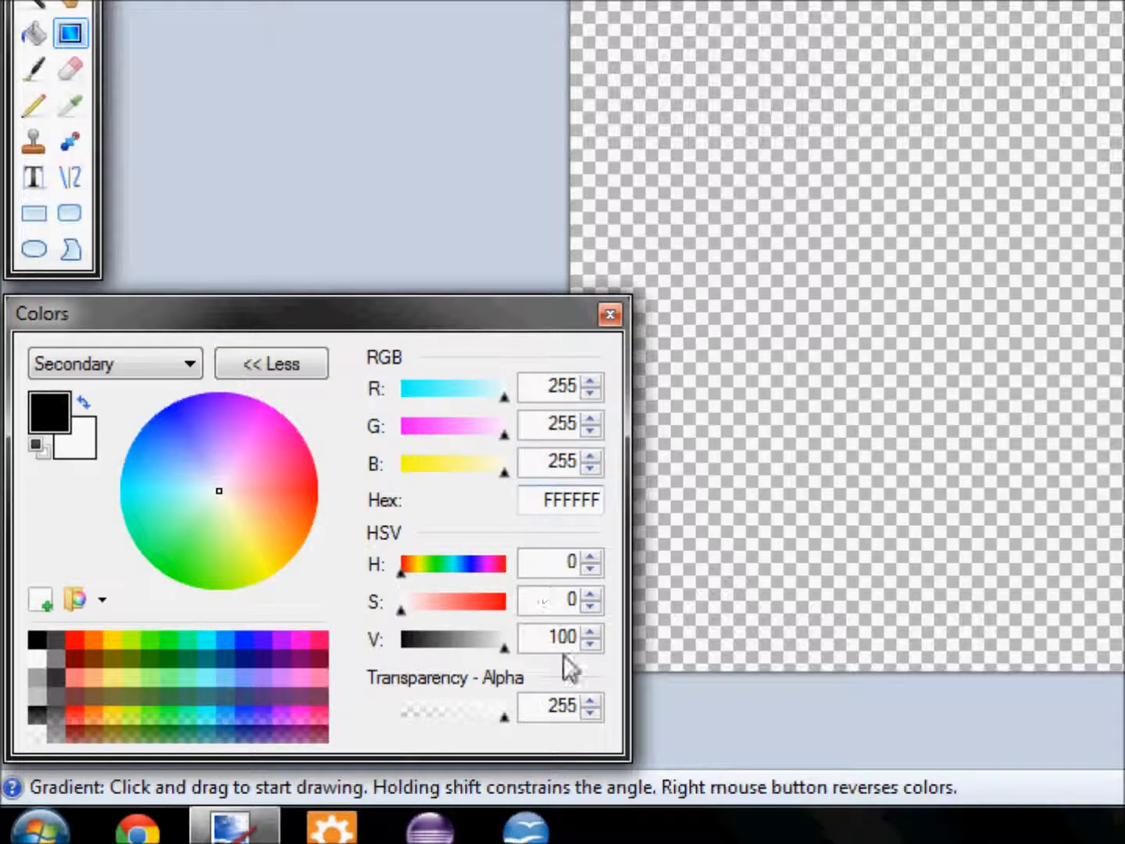
drag(545, 635, 610, 643)
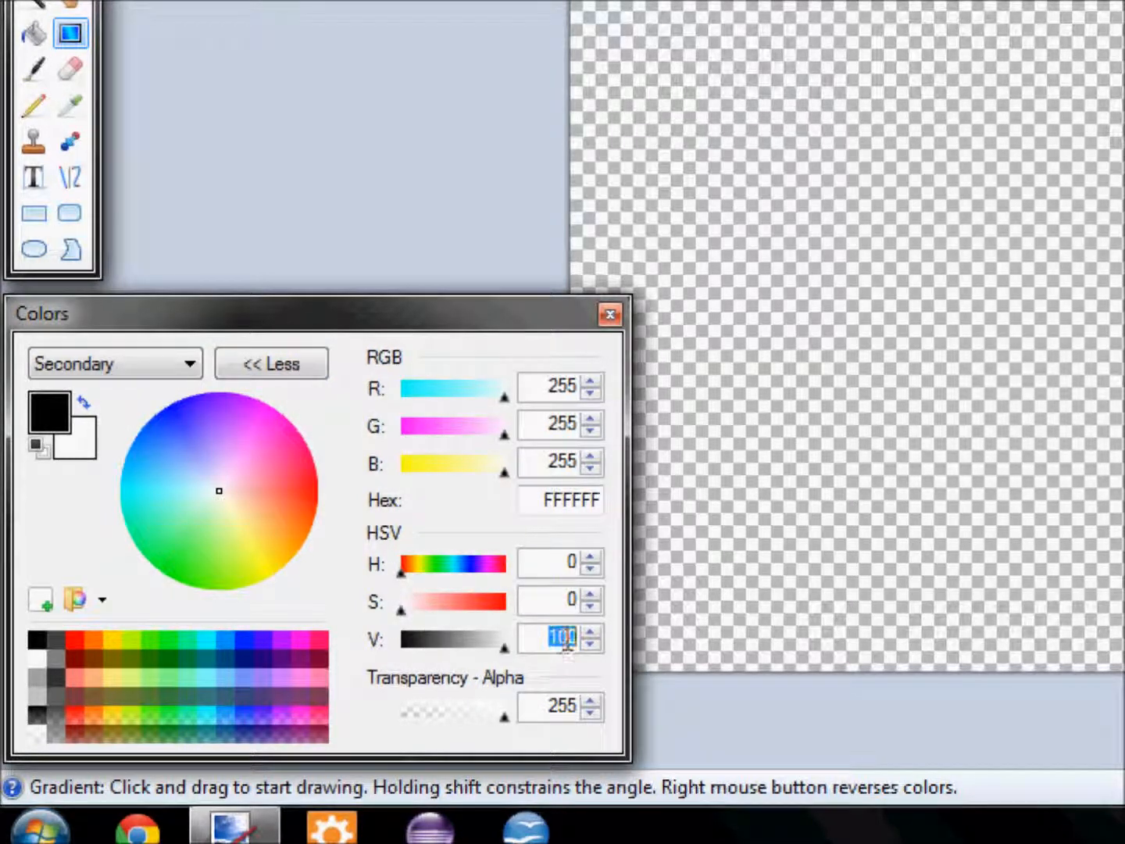
text(95)
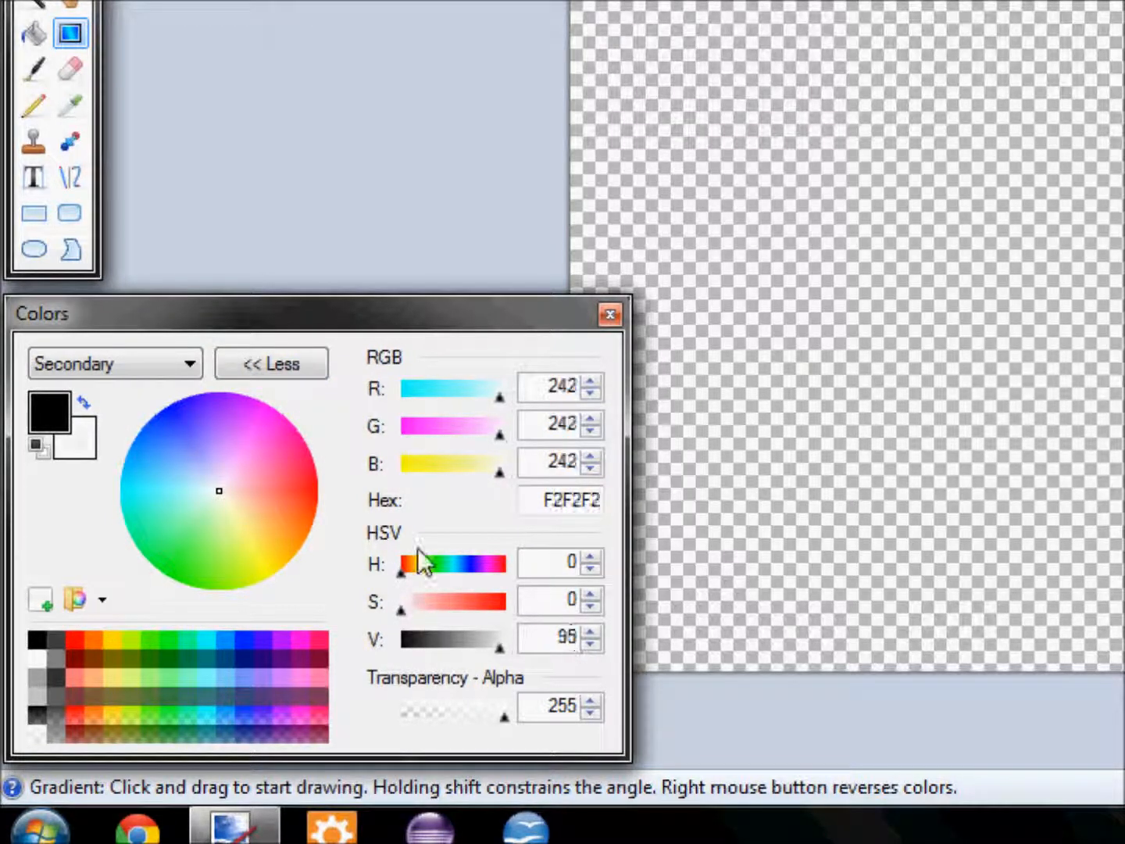
click(69, 422)
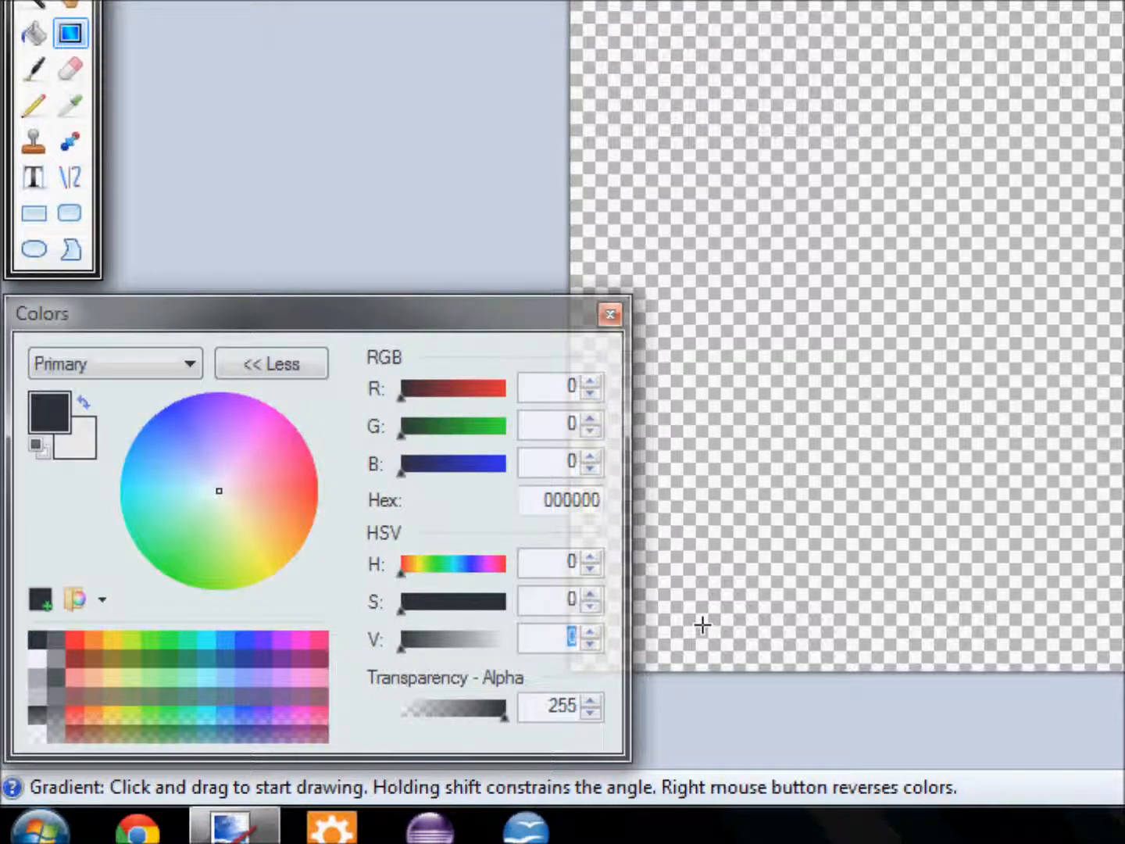
text(75)
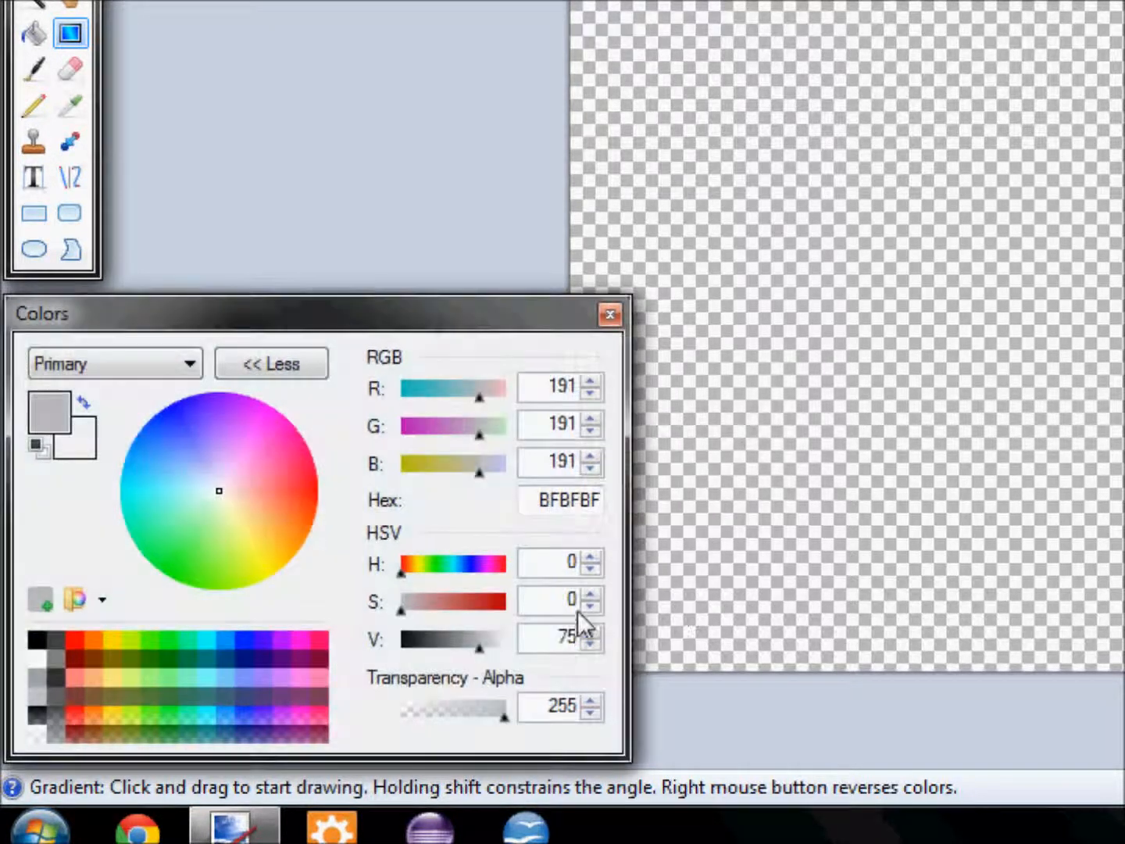
click(290, 361)
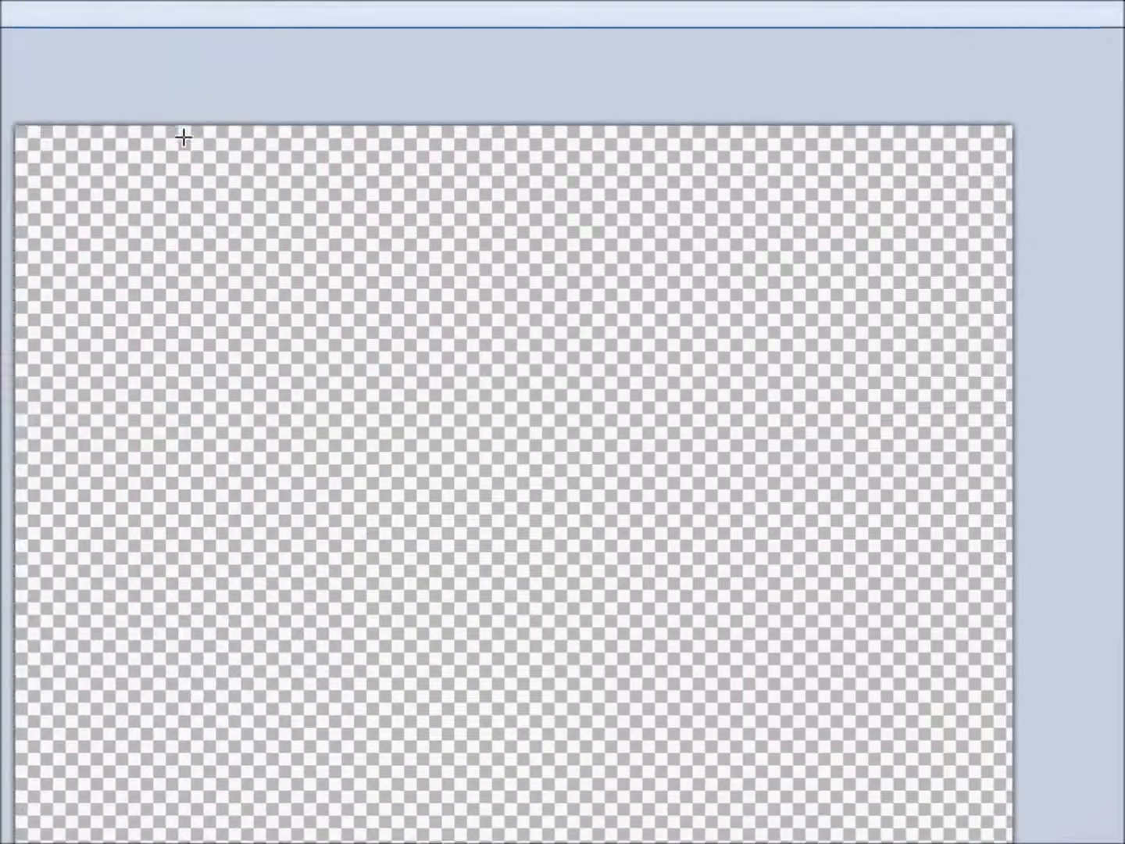
Fill the whole canvas with the light gray secondary color using the Paint Bucket and add a new layer.
key(f)
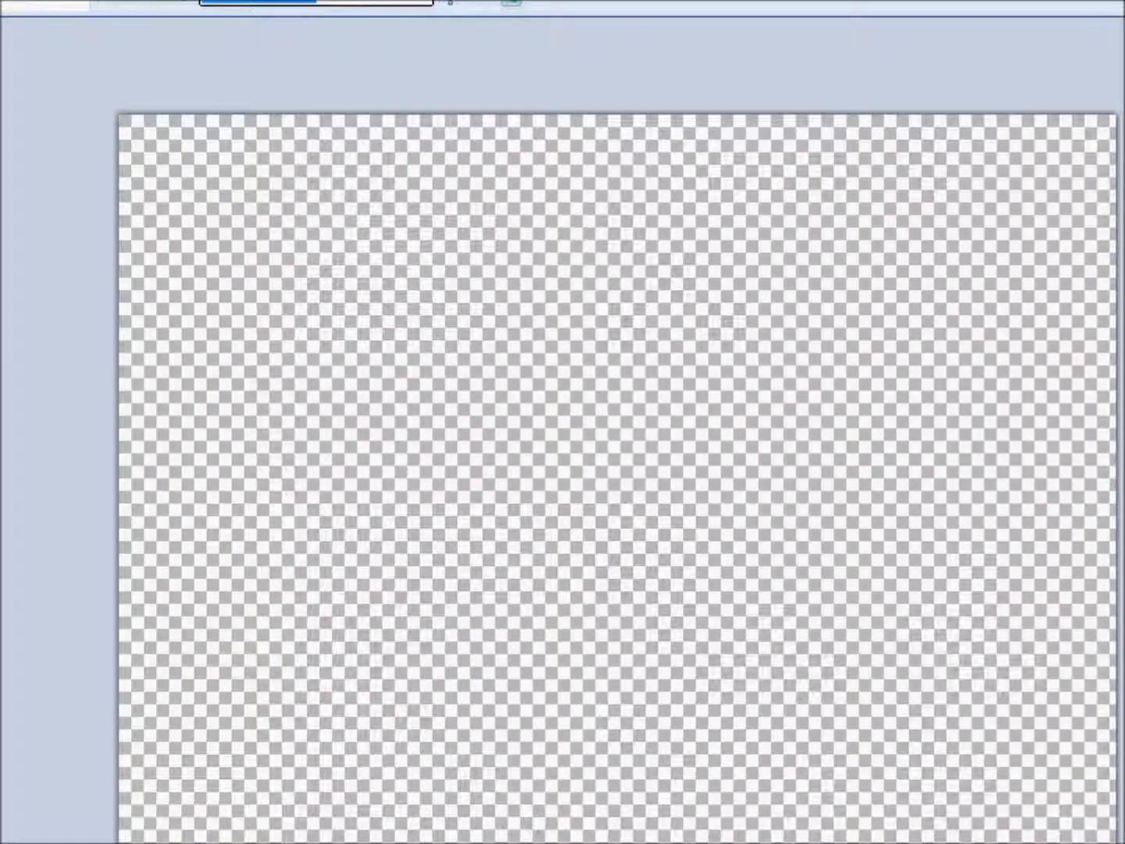
click(525, 481)
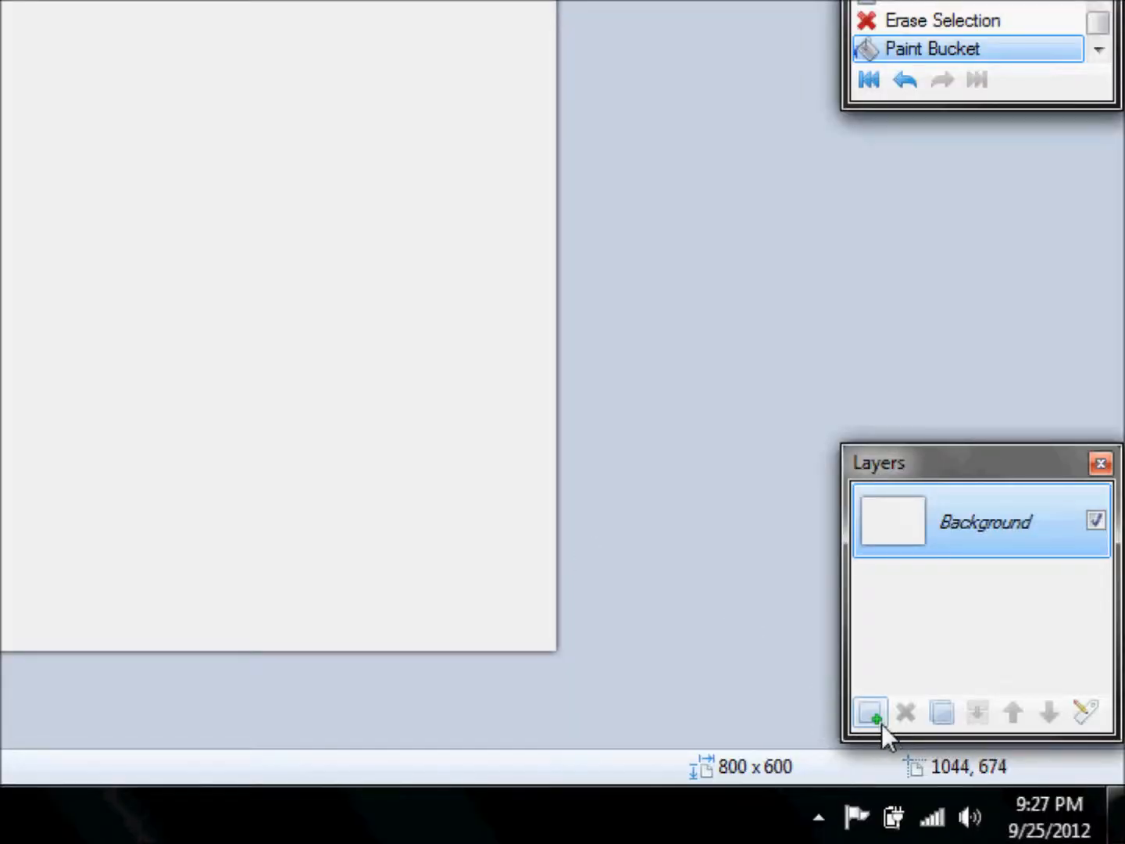
click(881, 723)
Make the secondary color fully transparent for the Gradient tool by setting its alpha to 0.
click(41, 223)
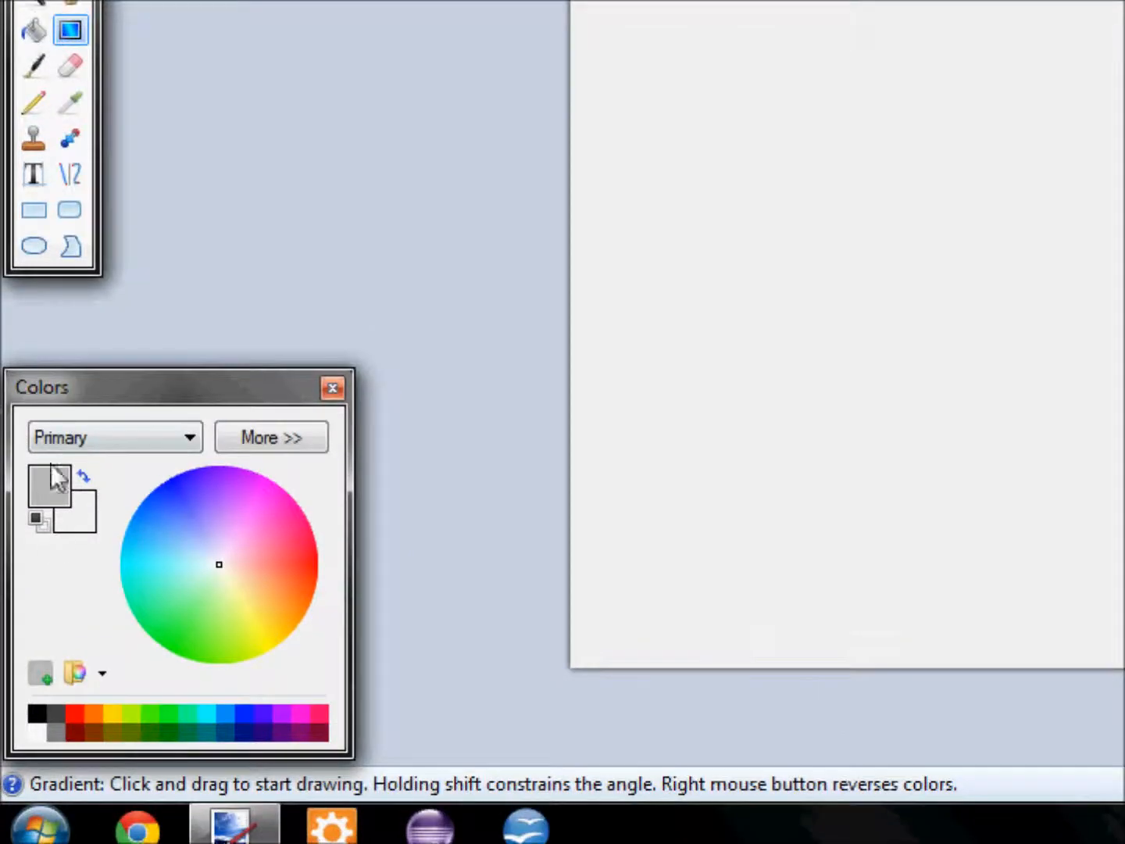
click(73, 527)
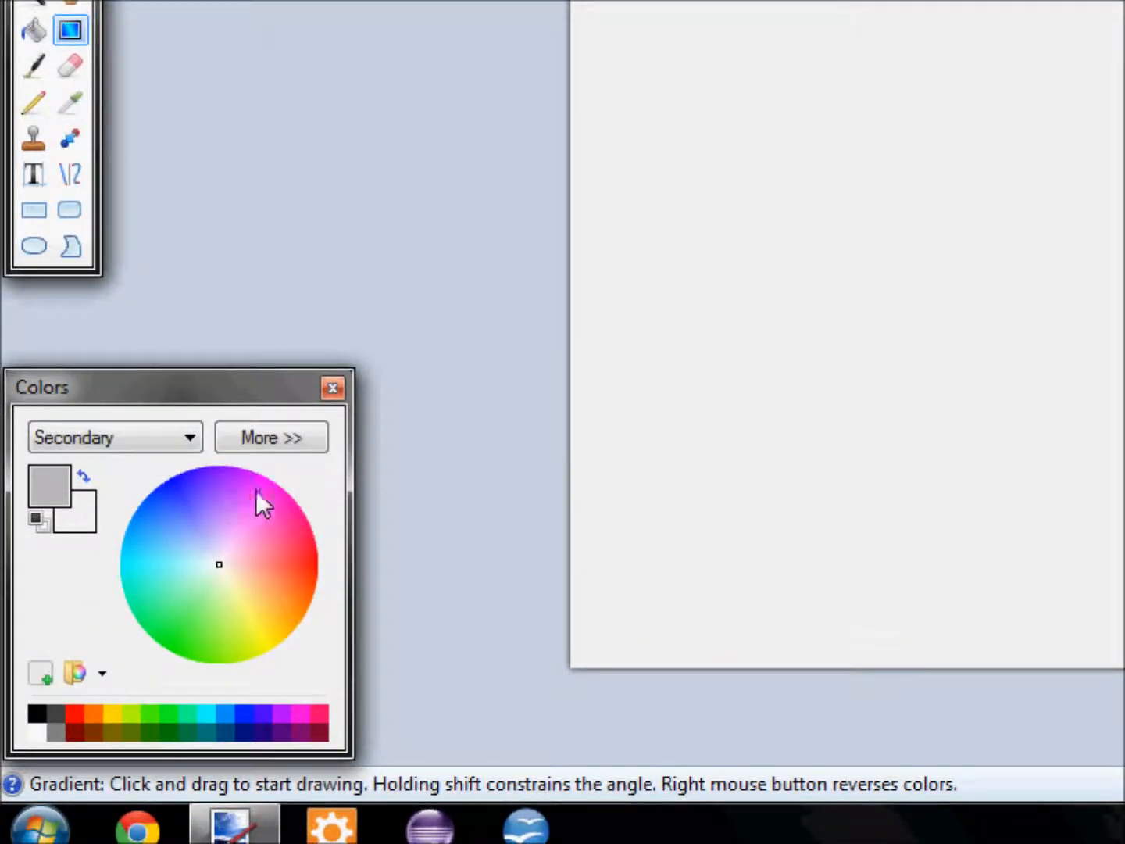
click(272, 446)
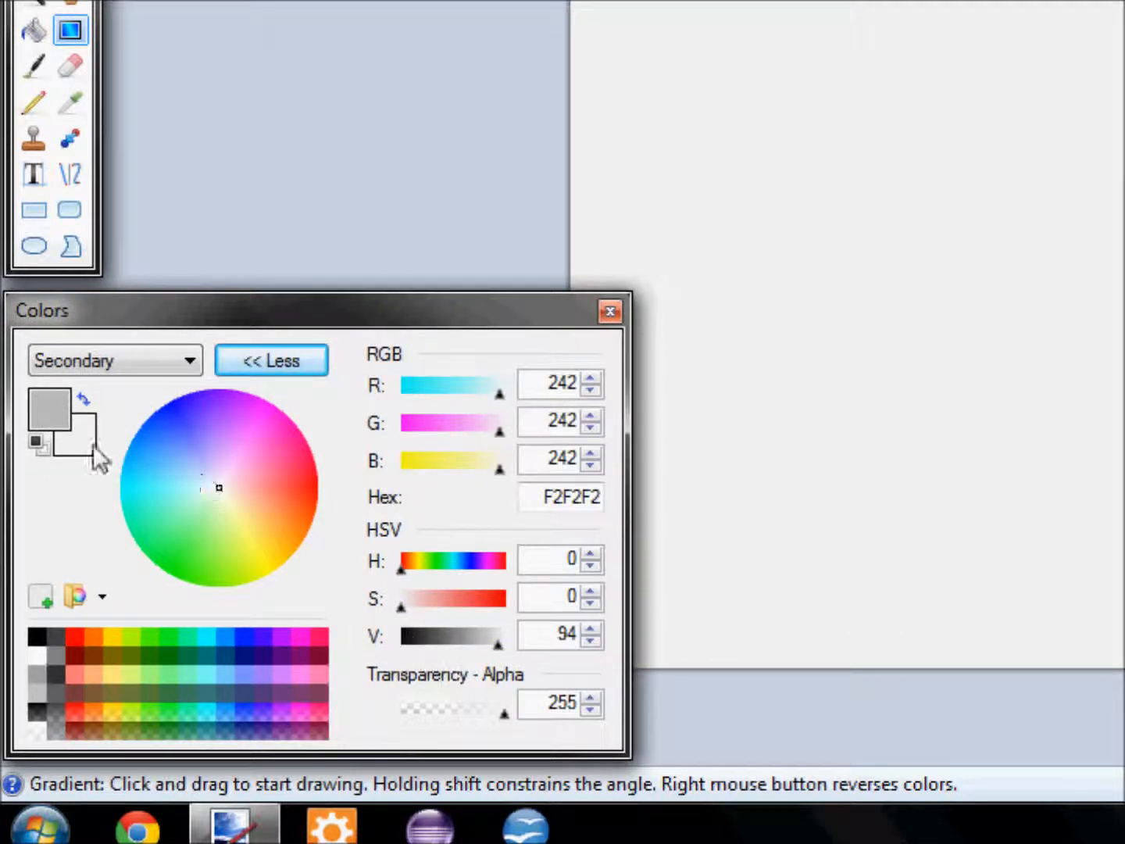
drag(506, 718, 100, 715)
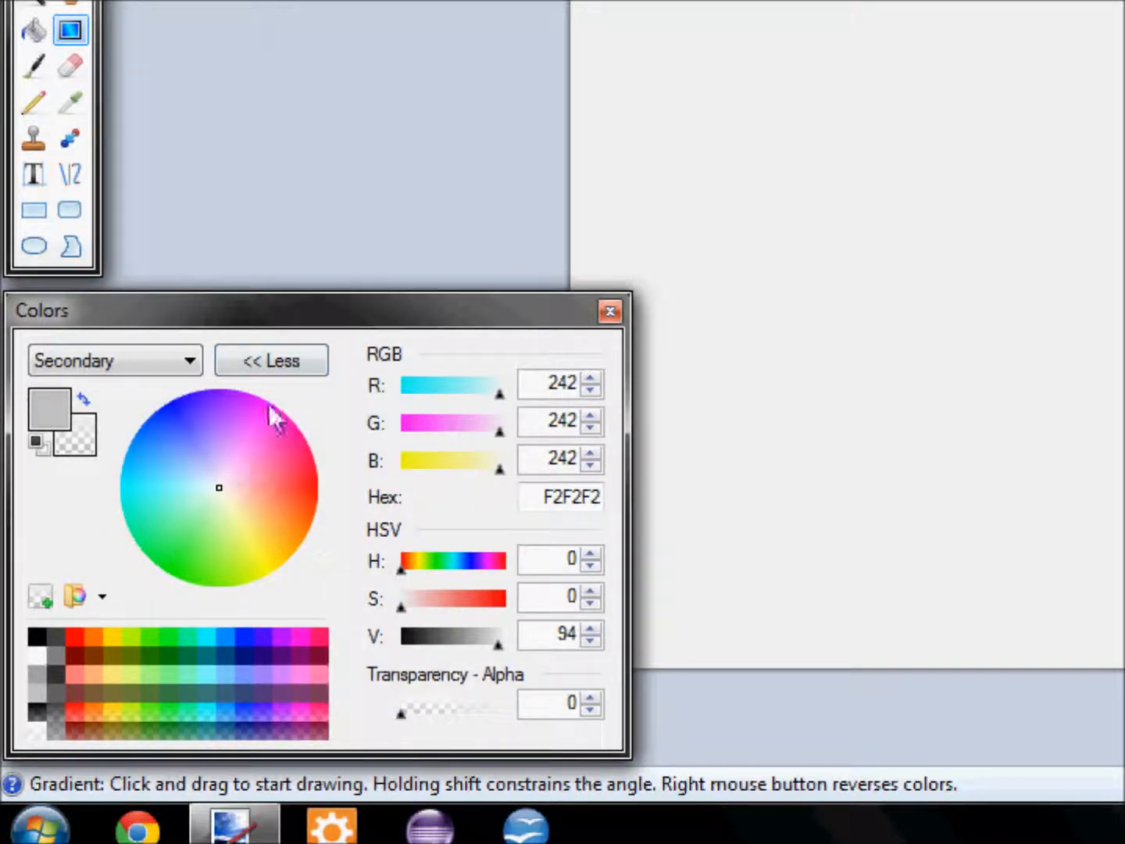
click(291, 361)
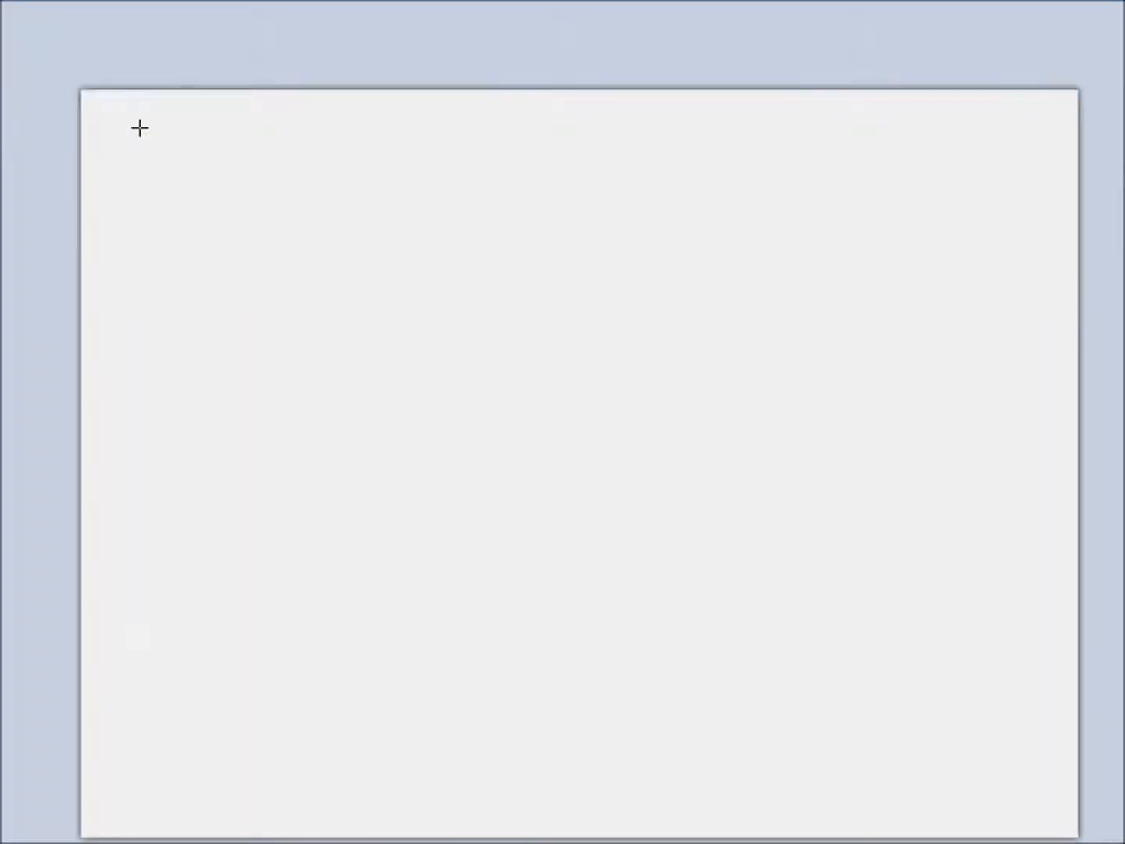
Draw linear gradients from gray to transparent inward from the top, bottom, left and right edges of the canvas.
drag(558, 56, 583, 459)
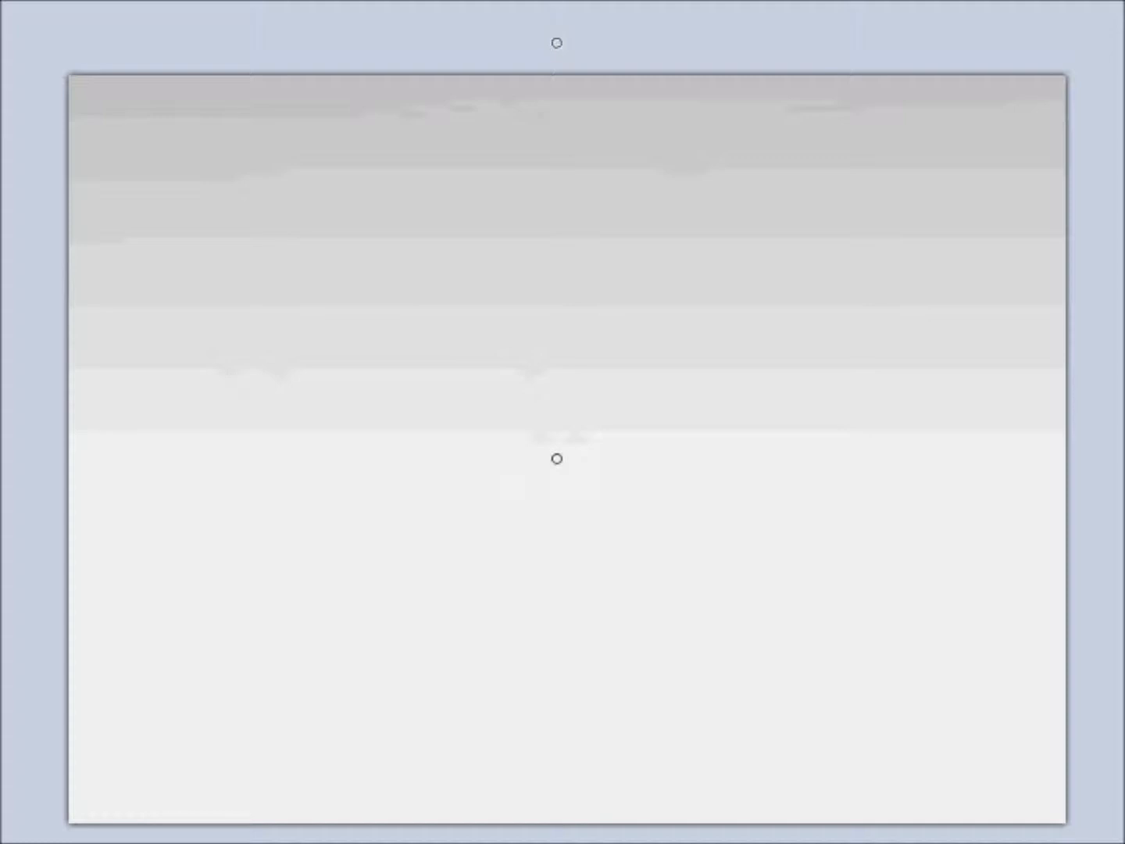
drag(577, 798, 574, 616)
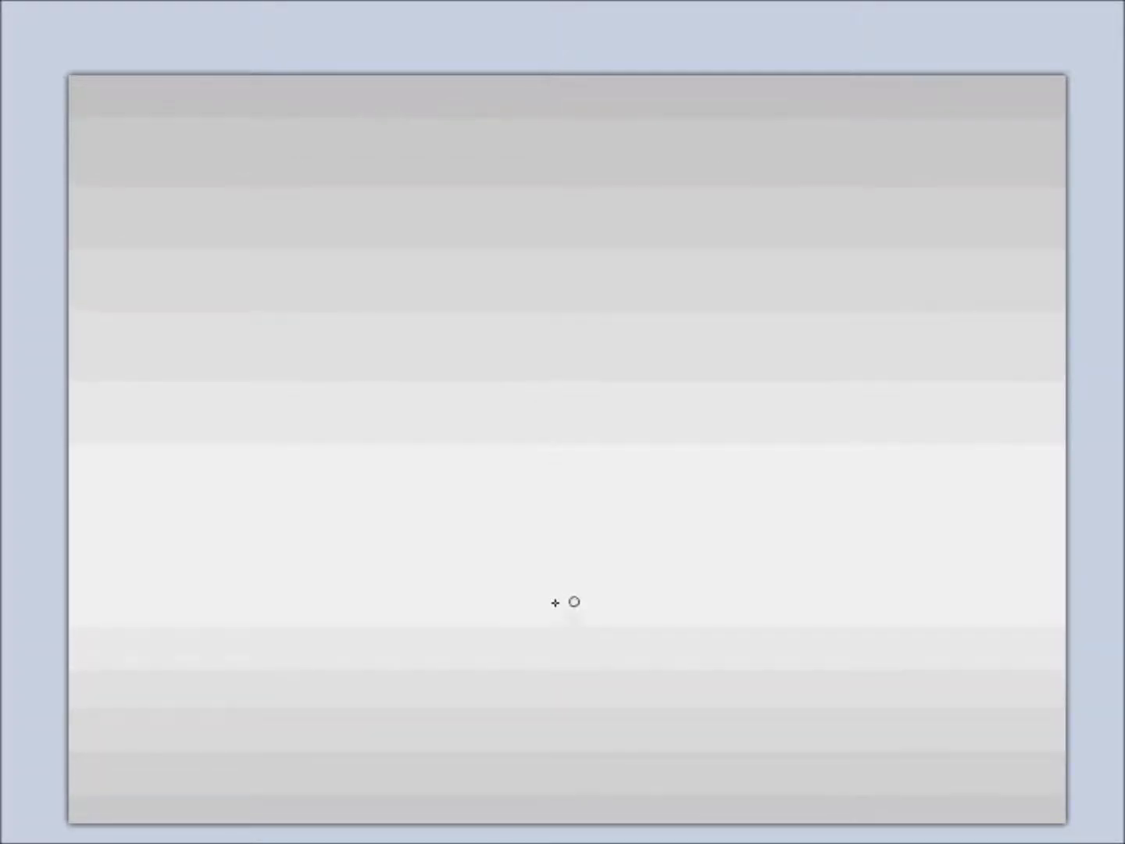
drag(44, 547, 148, 550)
drag(1100, 493, 996, 493)
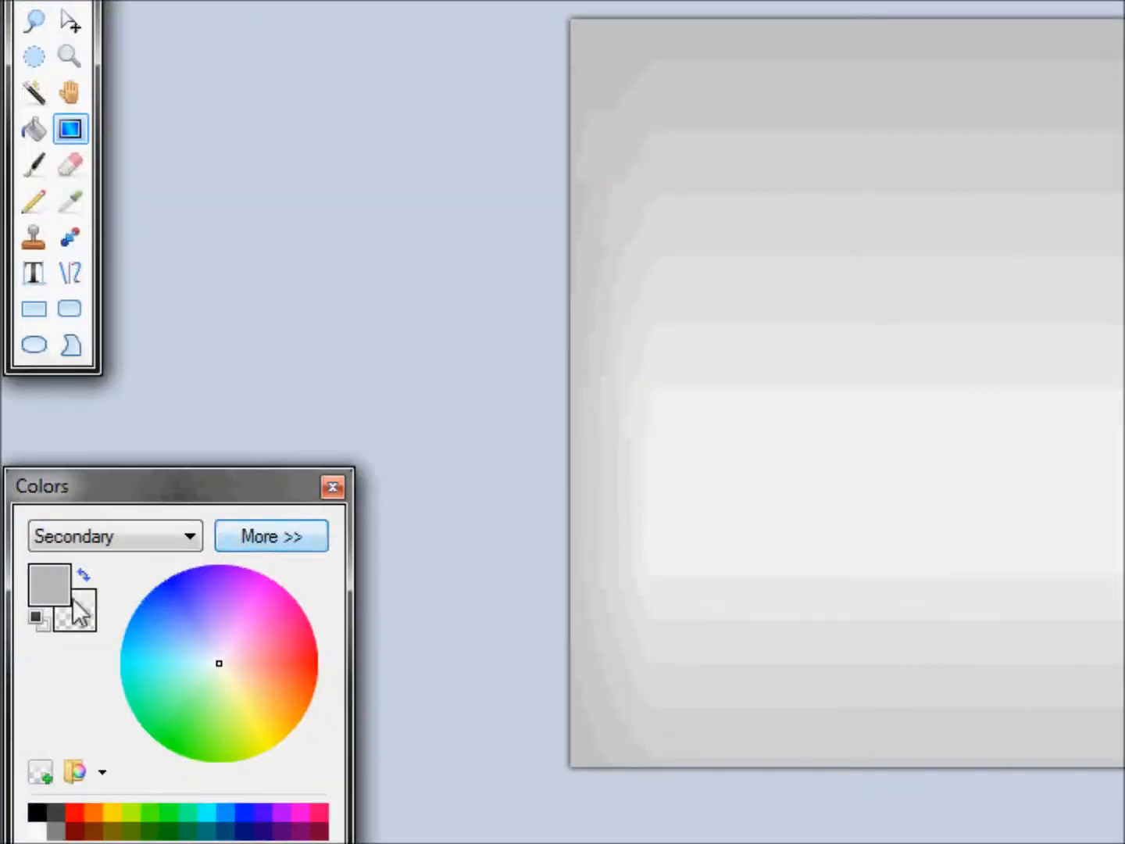
Set the secondary color to white and the primary color to black.
click(66, 590)
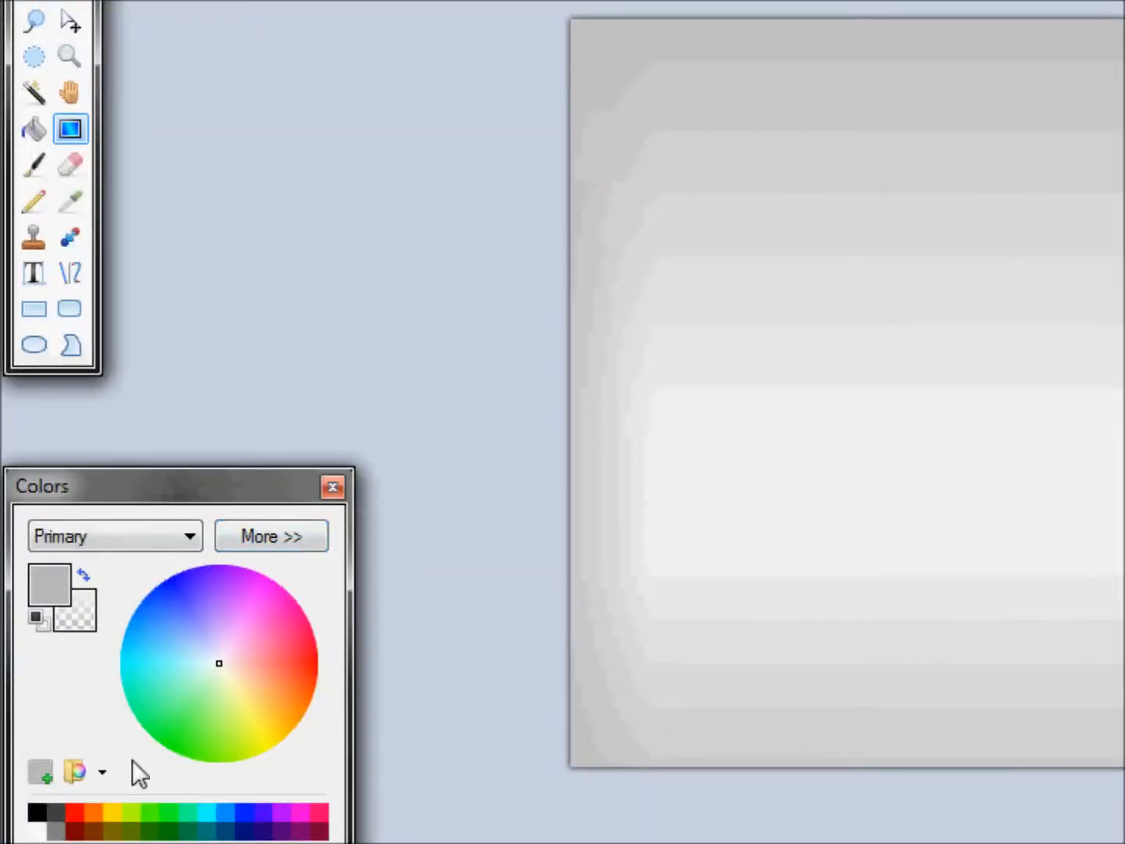
click(95, 625)
click(41, 829)
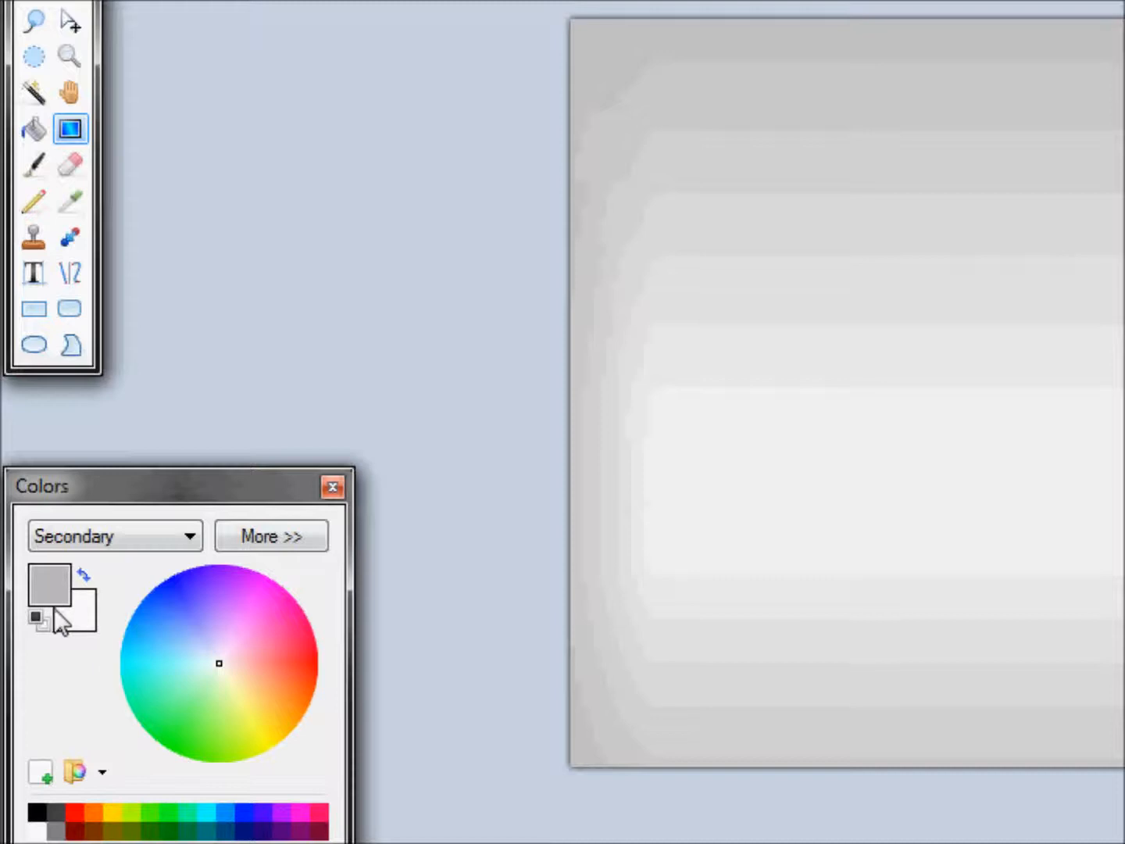
click(61, 600)
click(36, 812)
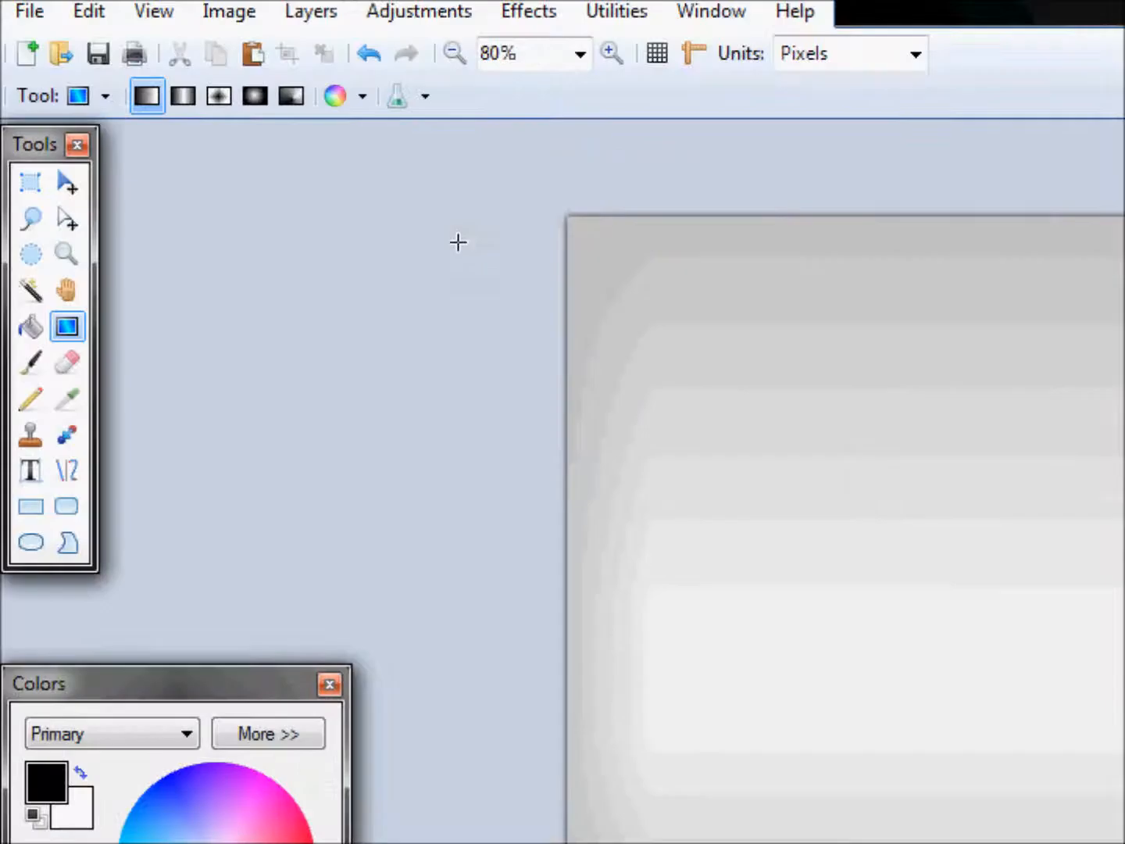
Set the Gradient tool to radial mode and swap the primary and secondary colors so white is primary.
click(255, 95)
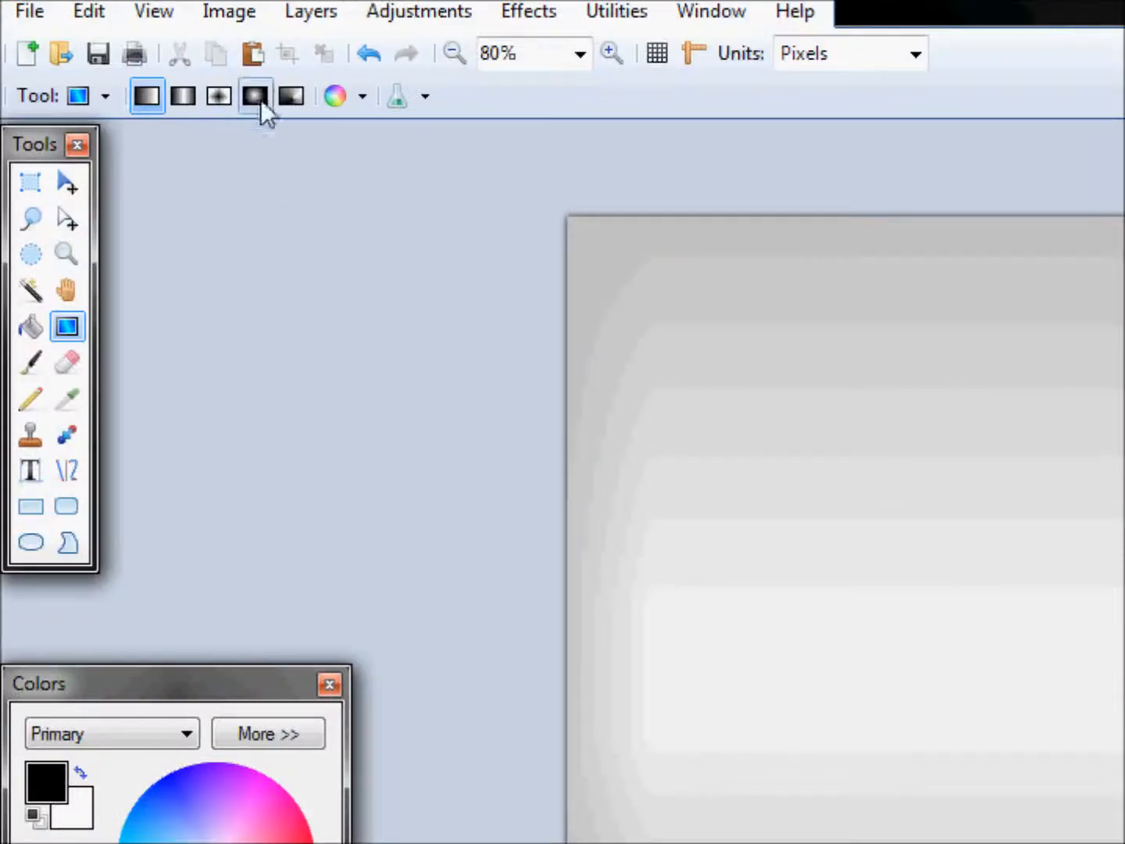
click(80, 772)
Try radial gradients from white near the canvas center outward to black on the Background layer, undoing each one.
drag(985, 525, 1124, 732)
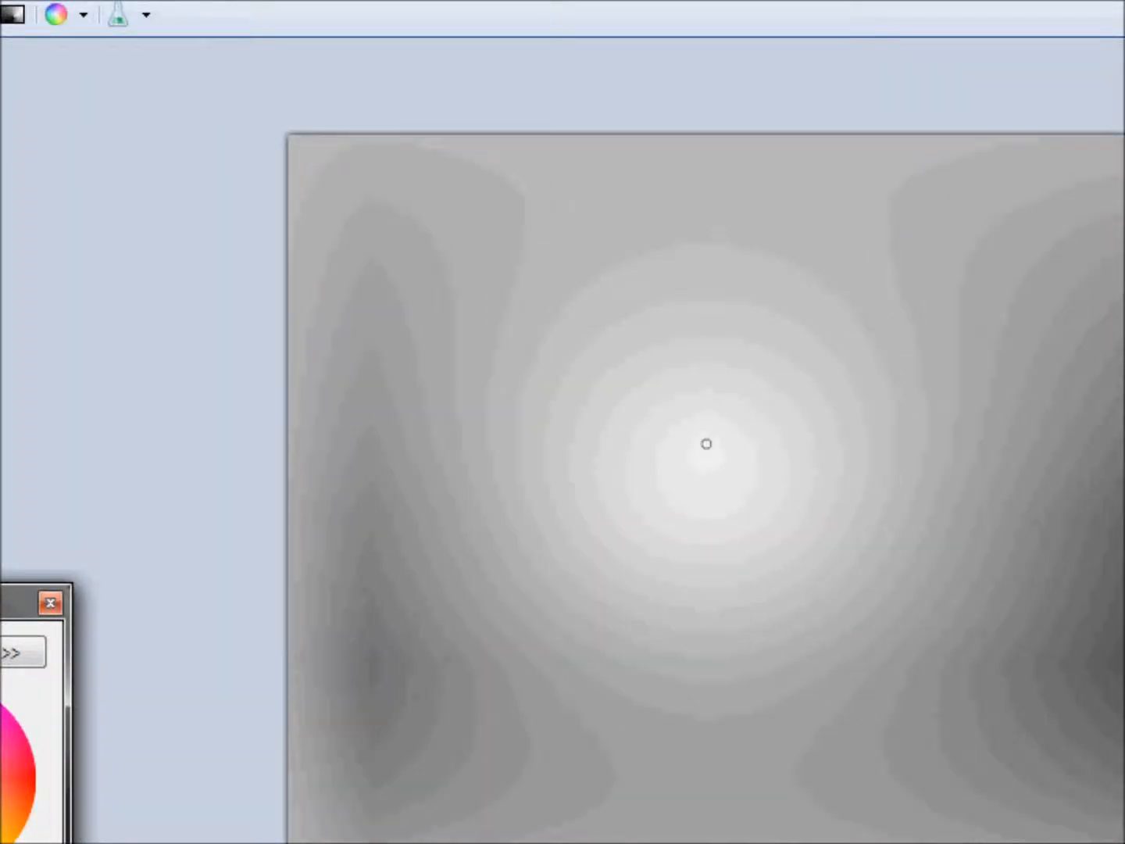
key(ctrl+z)
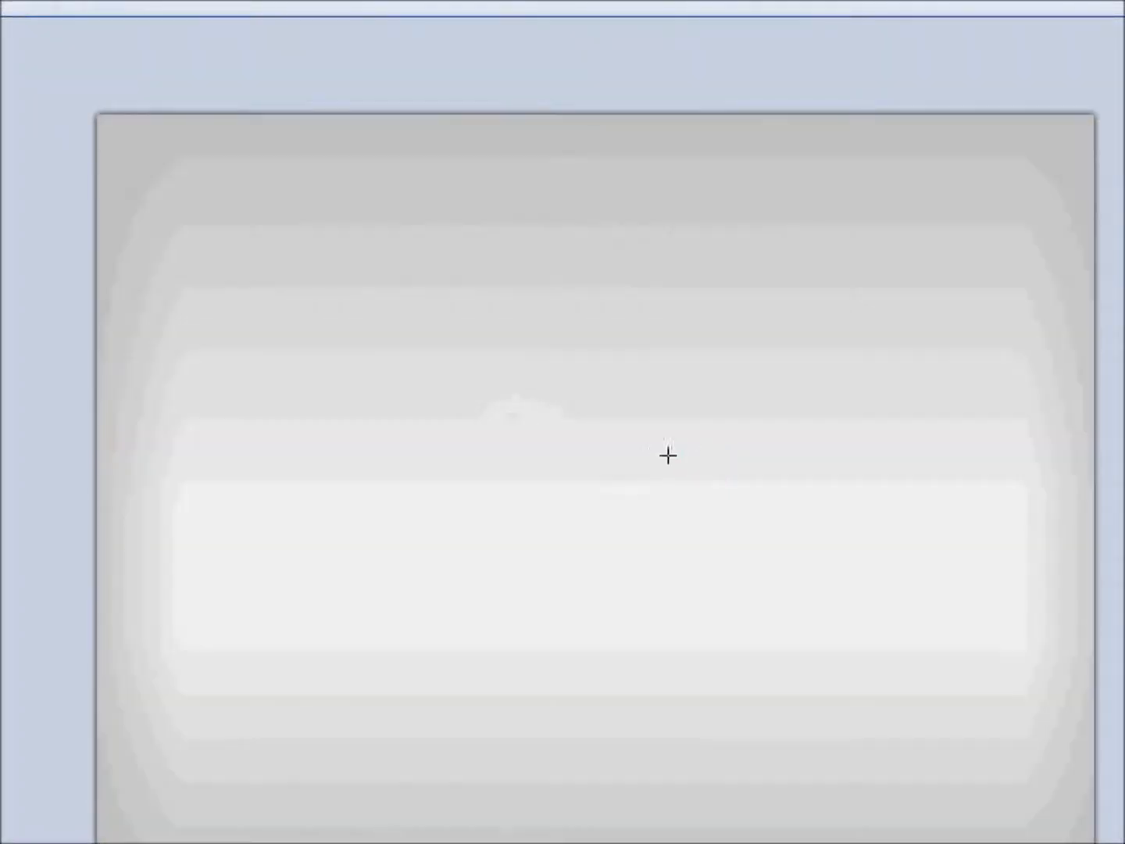
drag(616, 453, 1124, 753)
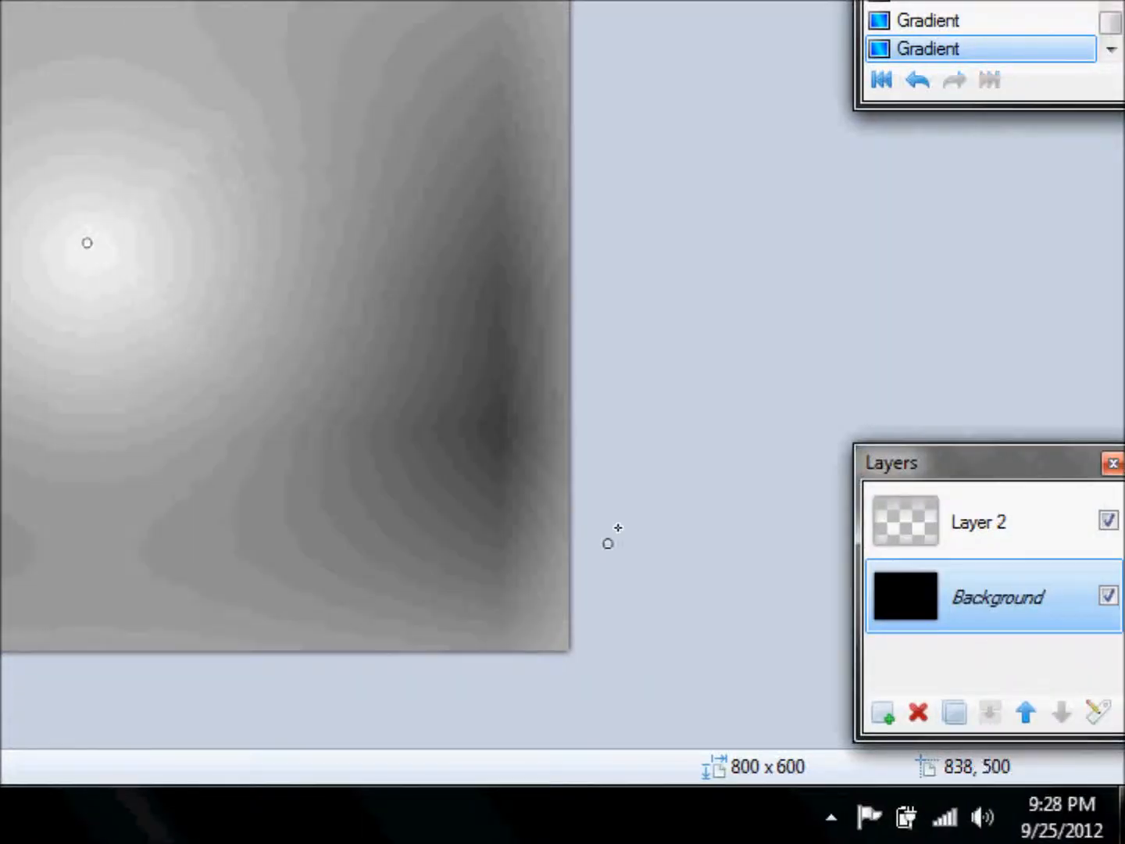
key(Return)
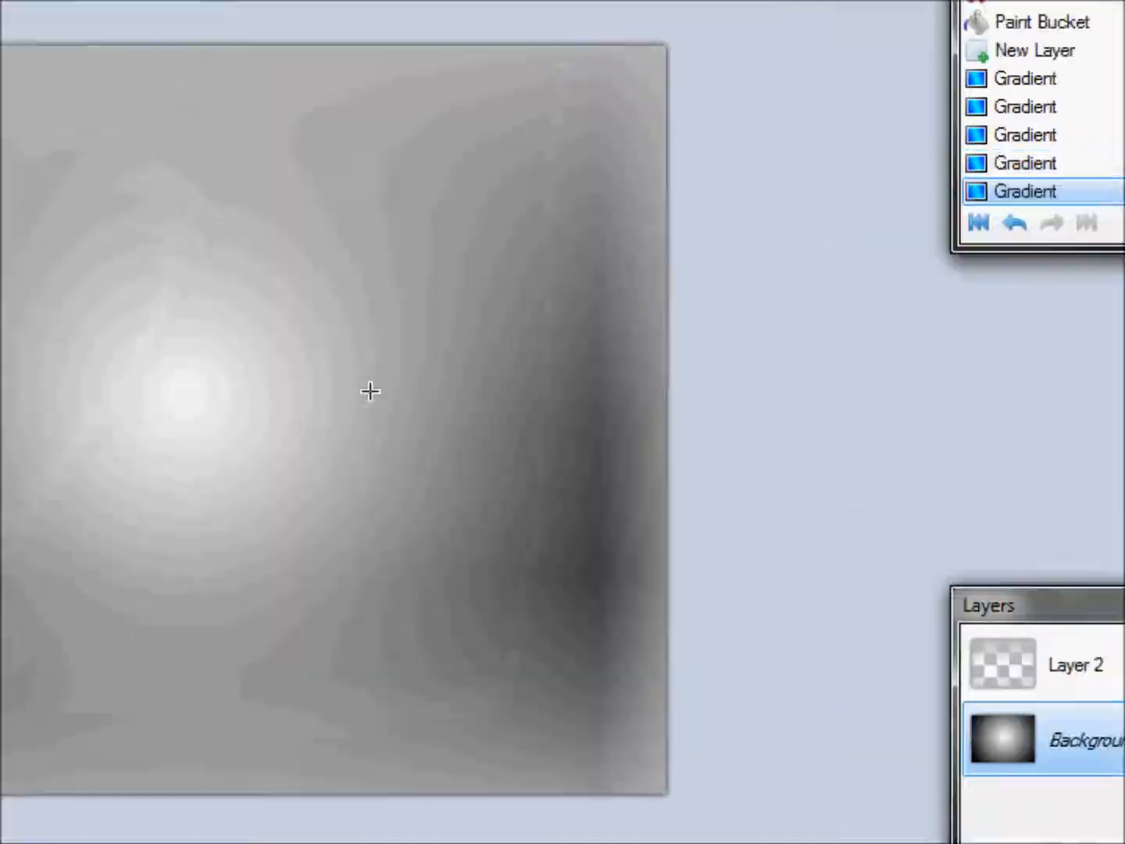
key(ctrl+z)
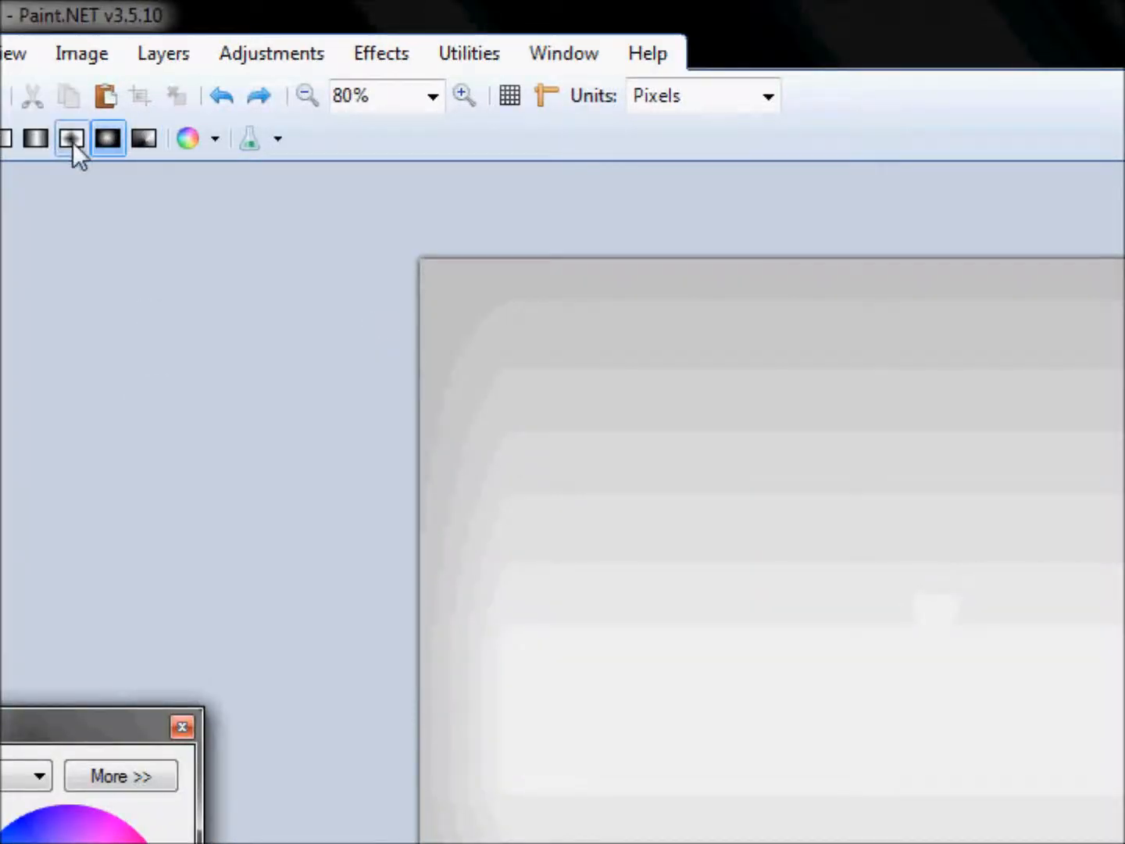
Draw a diamond gradient on the Background layer from white near the canvas's upper-left corner to black toward the lower right.
drag(473, 377, 1124, 843)
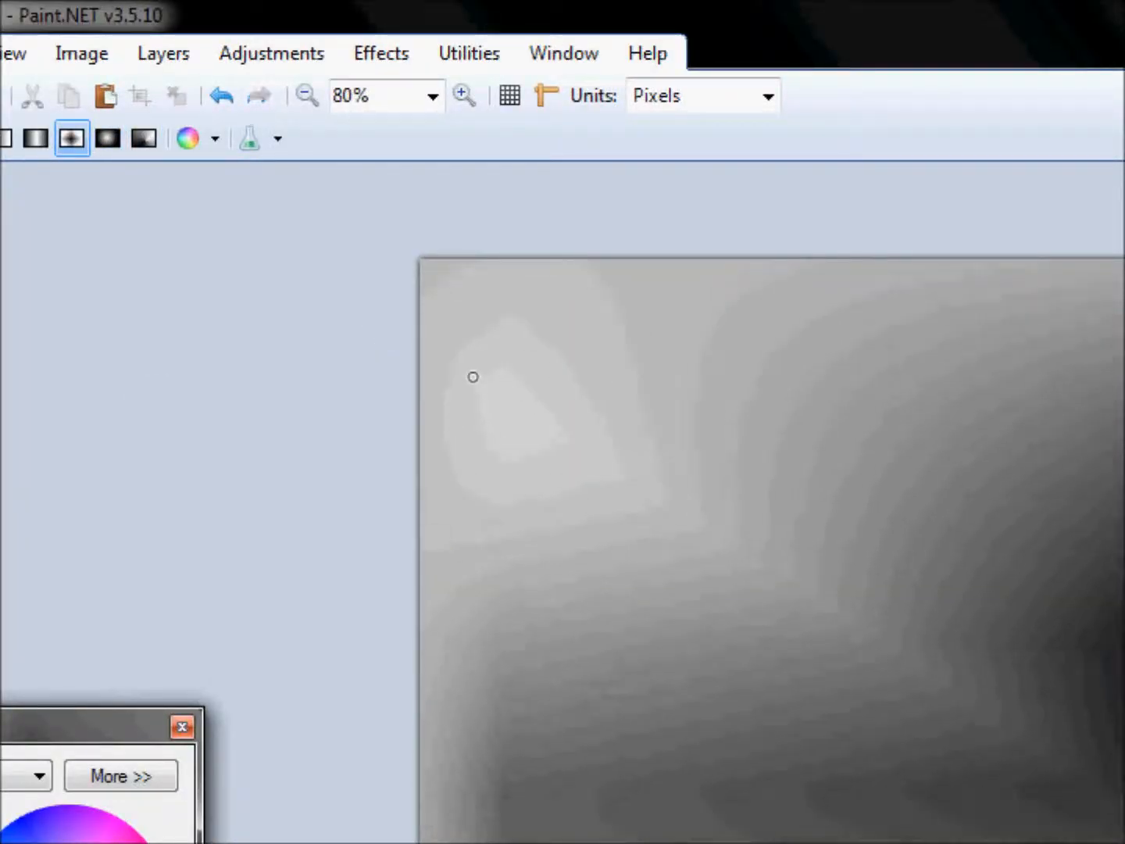
Apply the Dents effect to the Background layer with scale 80.57, refraction 200, roughness 100 and tension 0.86.
click(402, 53)
mouse_move(473, 172)
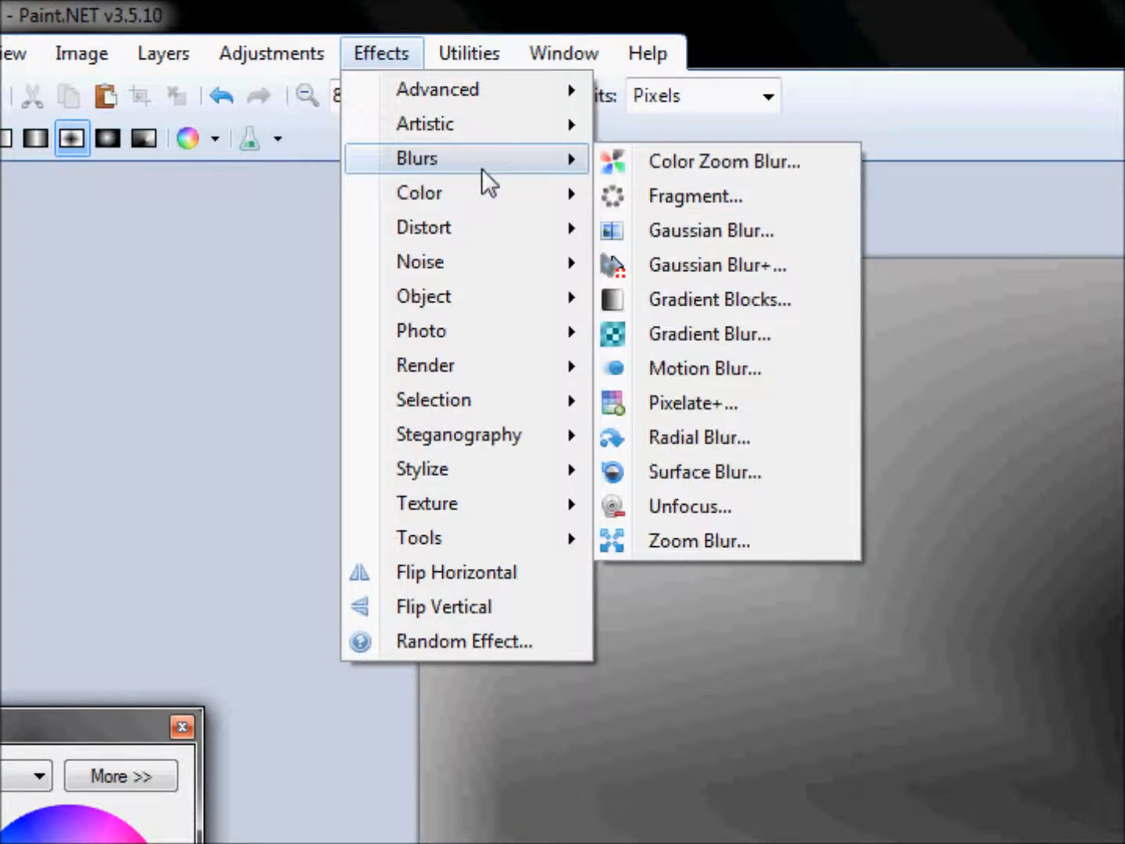
mouse_move(491, 233)
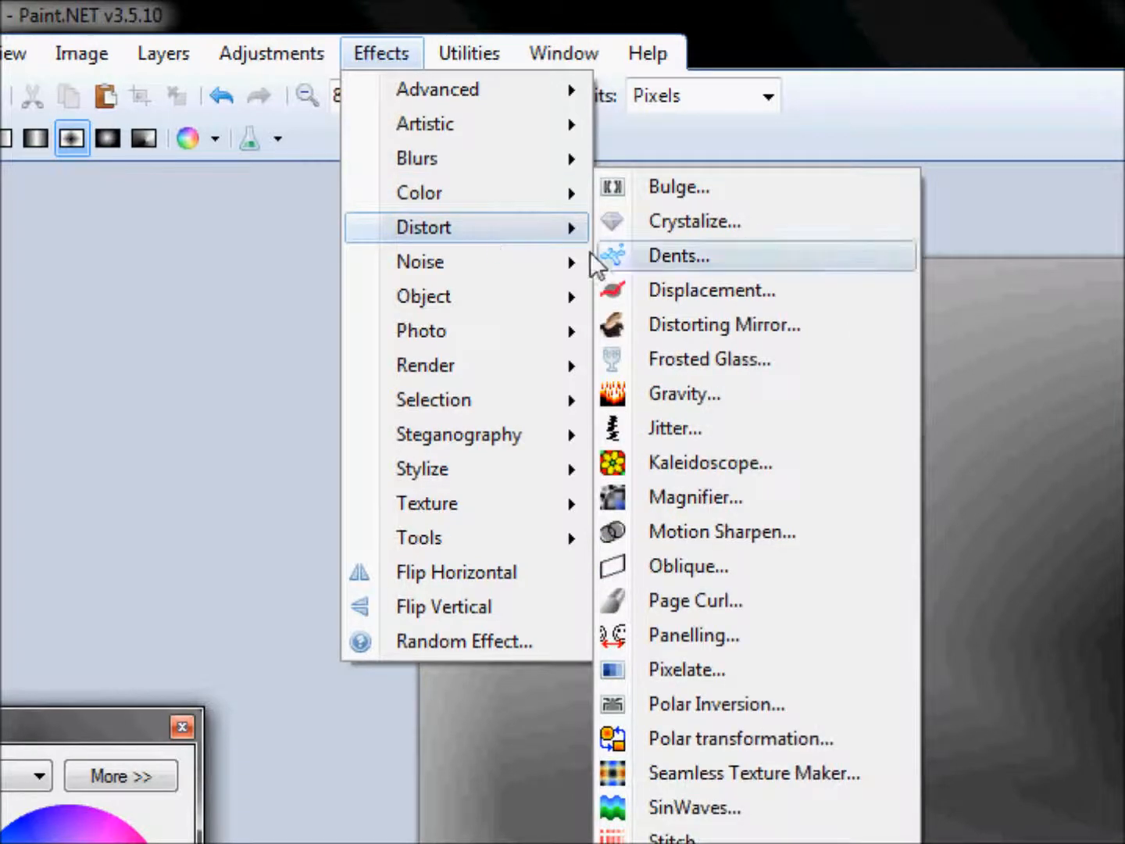
click(618, 257)
drag(726, 304, 969, 351)
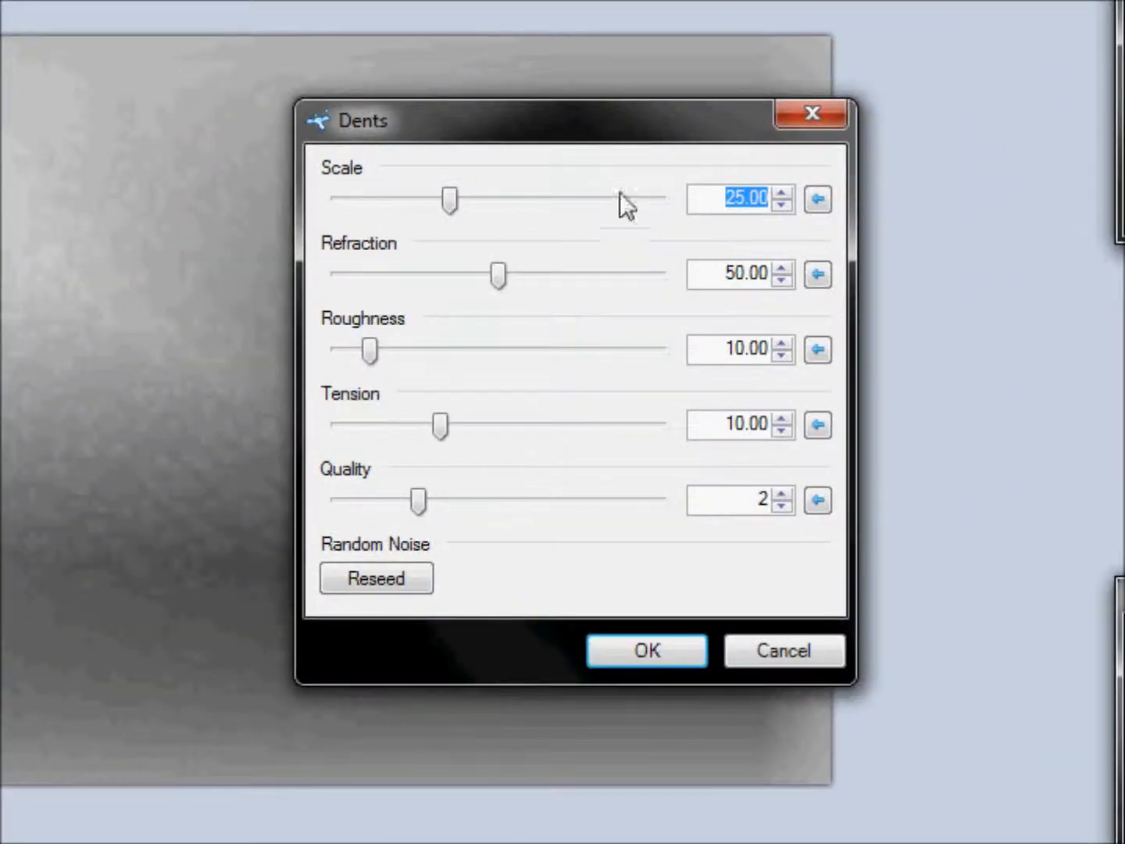
drag(650, 161, 813, 193)
drag(605, 223, 695, 243)
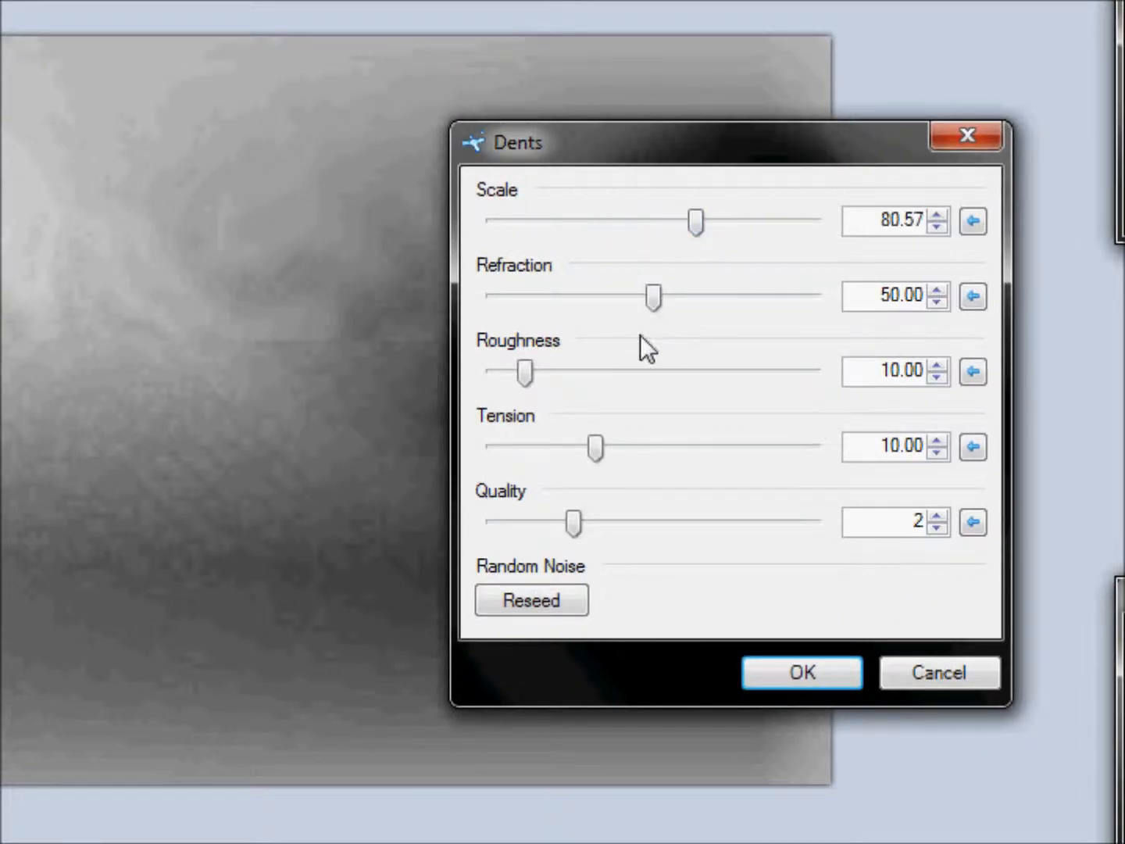
drag(654, 300, 819, 301)
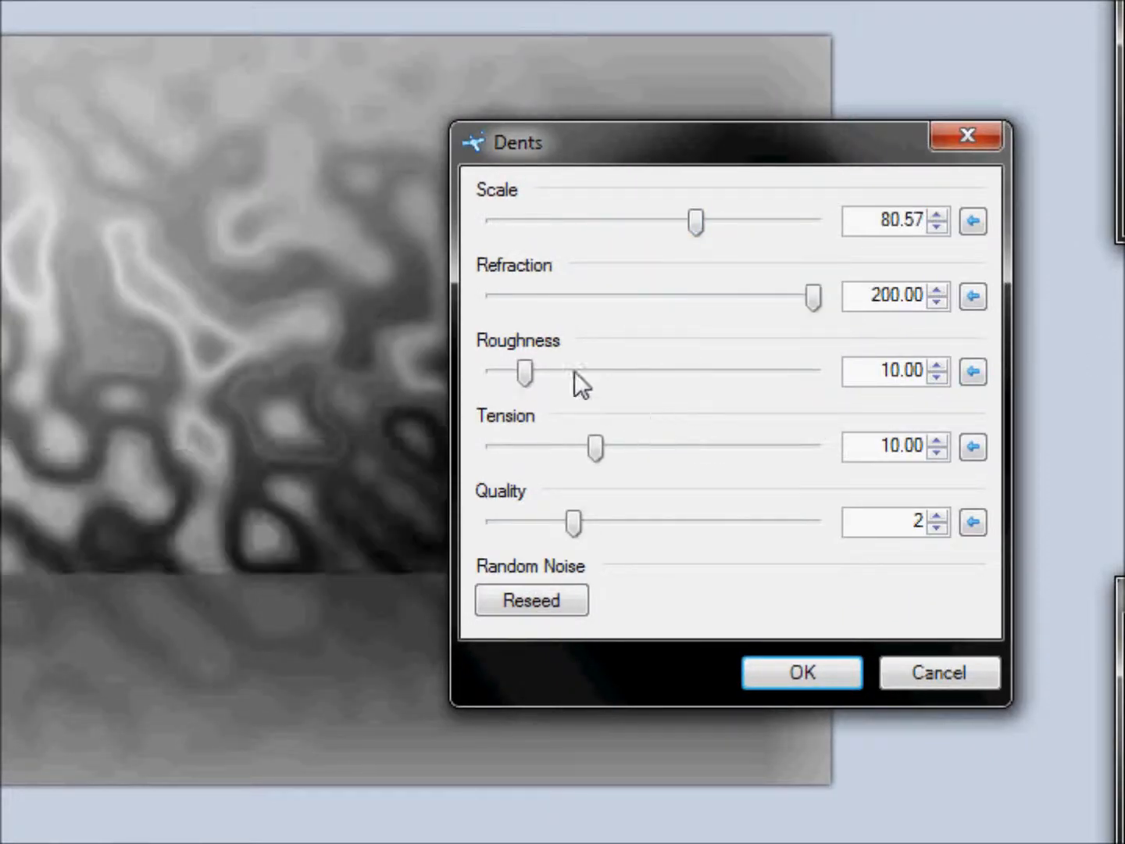
drag(524, 374, 1058, 427)
drag(596, 452, 524, 448)
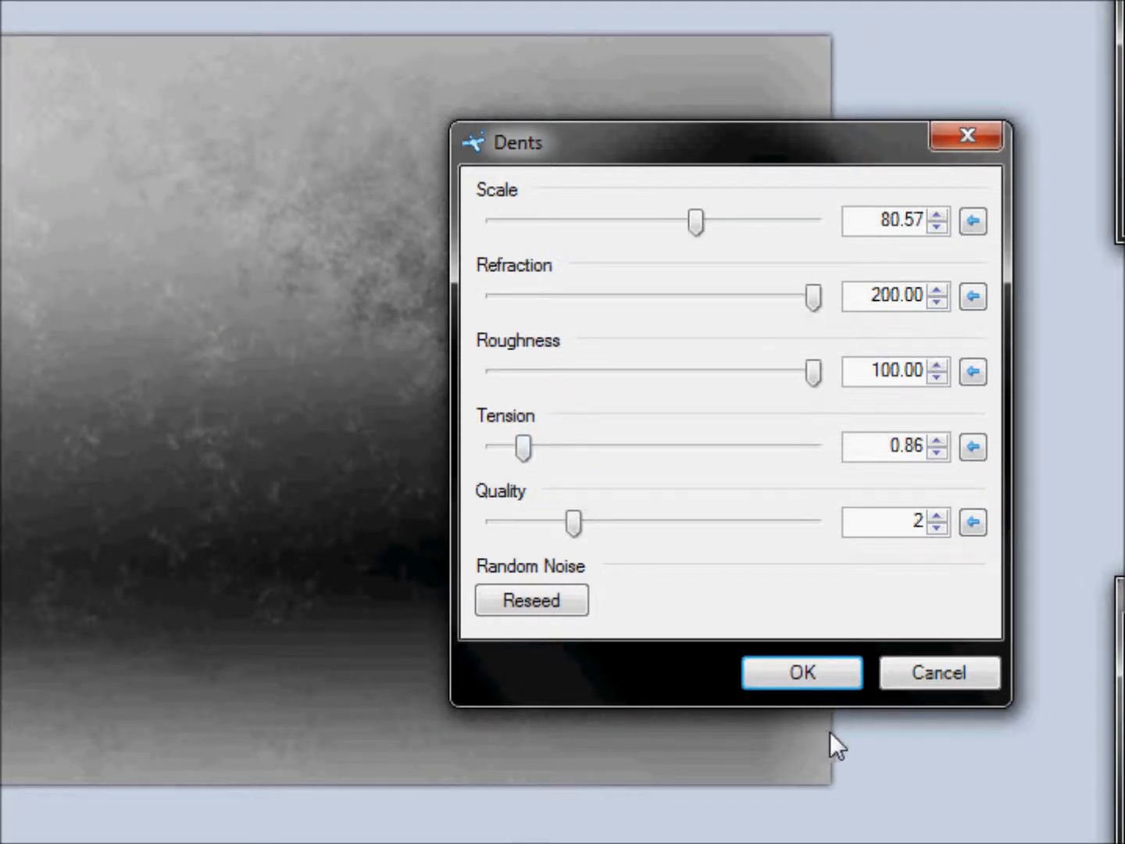
click(801, 677)
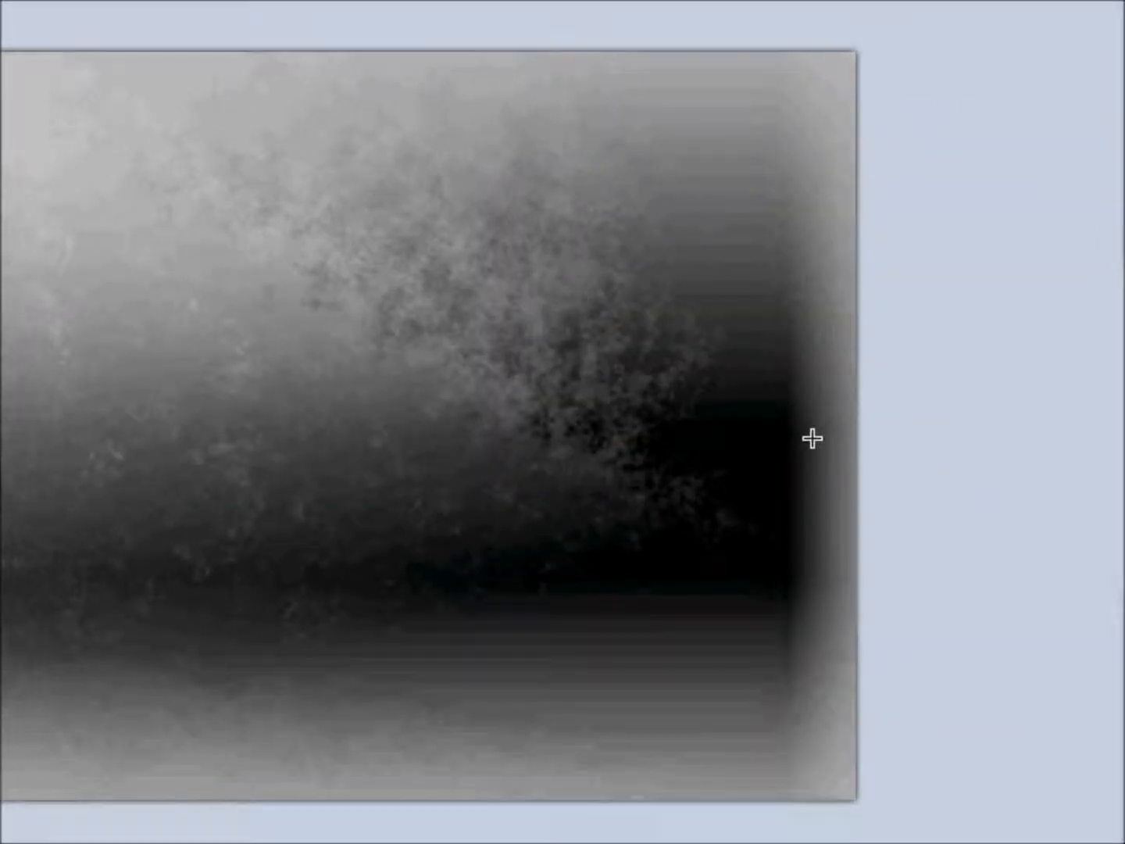
Hide Layer 2 to view the Background layer alone, and show it again.
scroll(811, 439, left, 5)
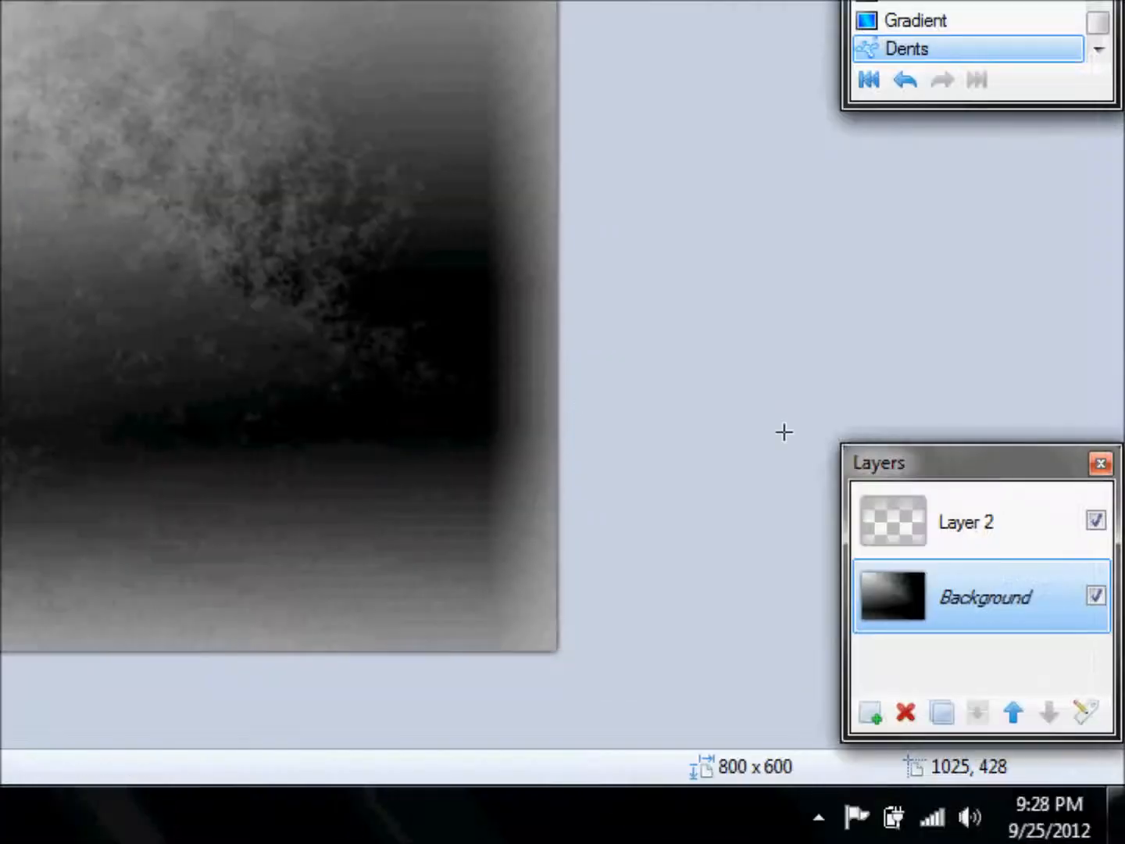
click(1096, 521)
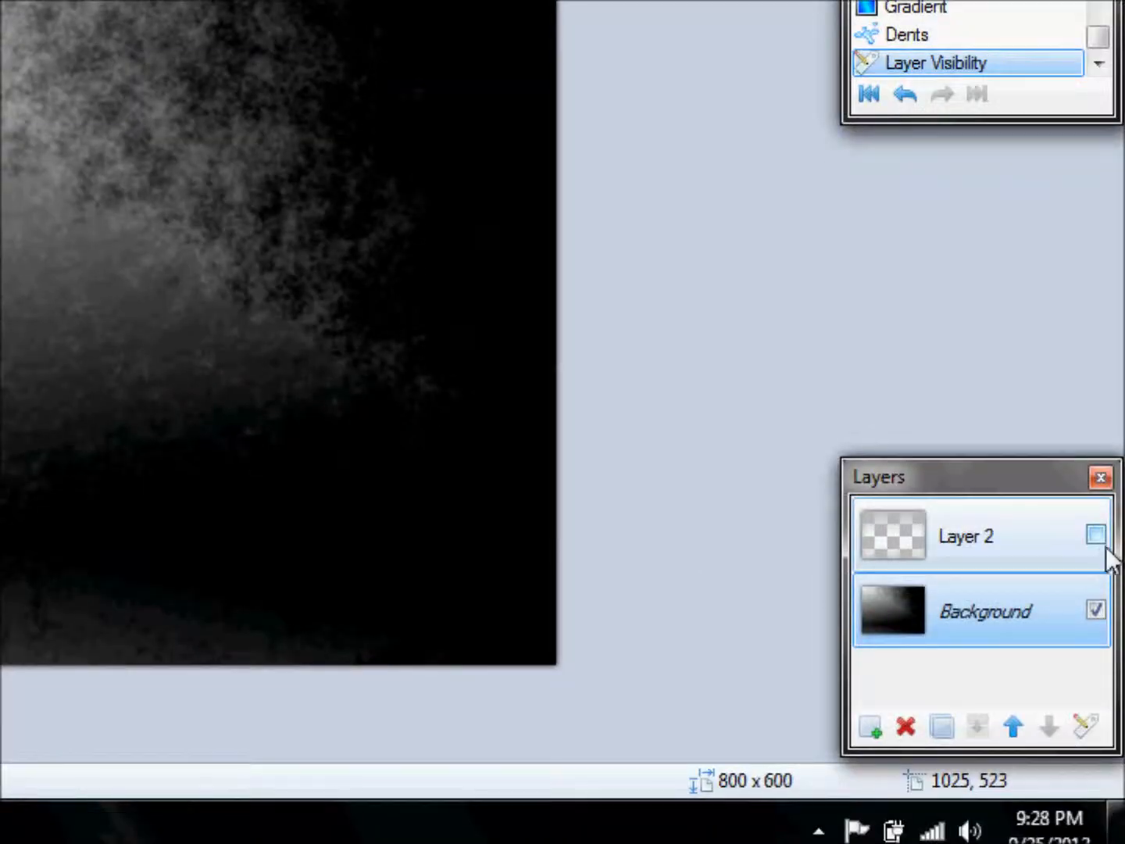
click(1097, 538)
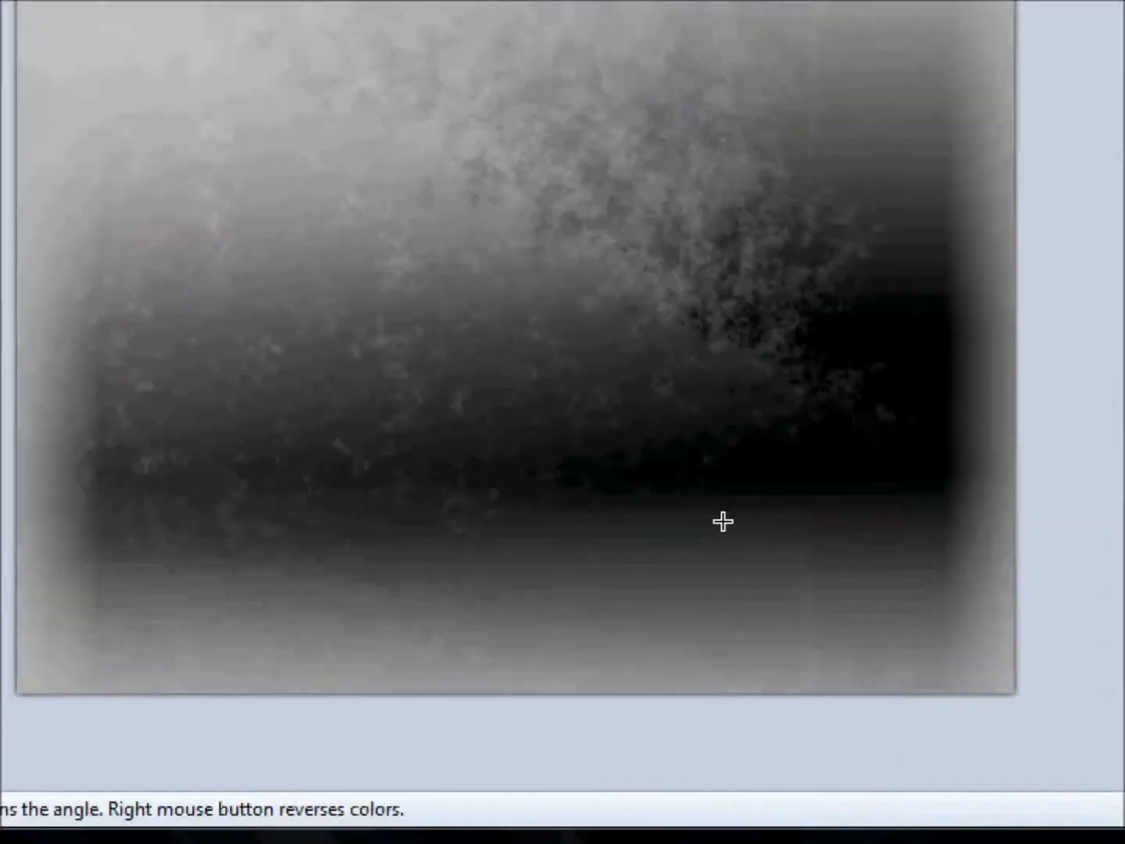